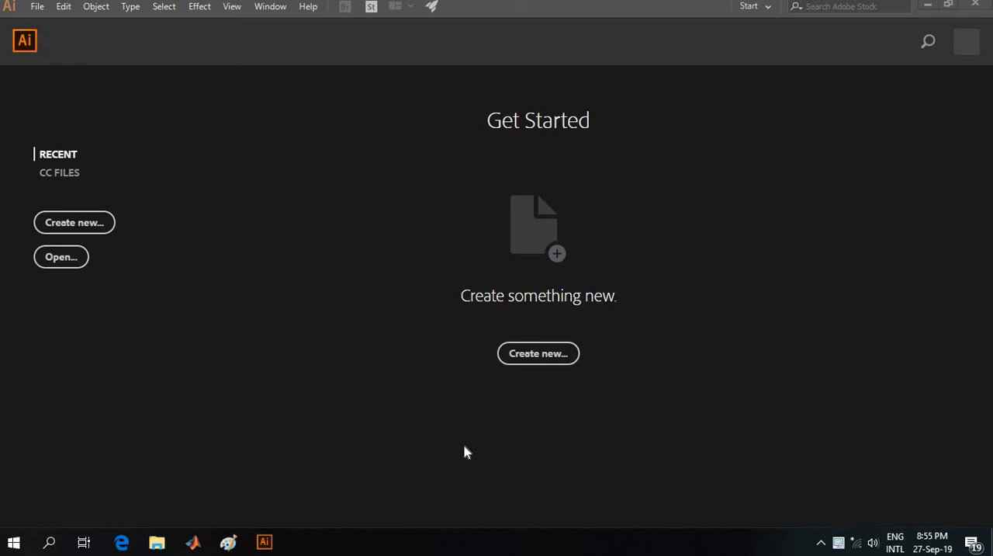
Step: Create a new 5 x 5 in document with one artboard
left_click(86, 233)
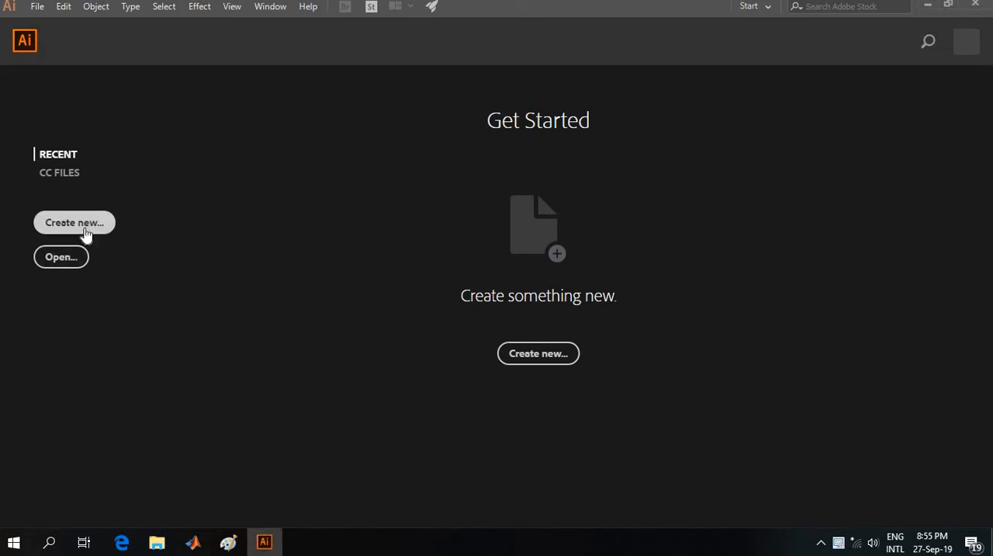
left_click(73, 230)
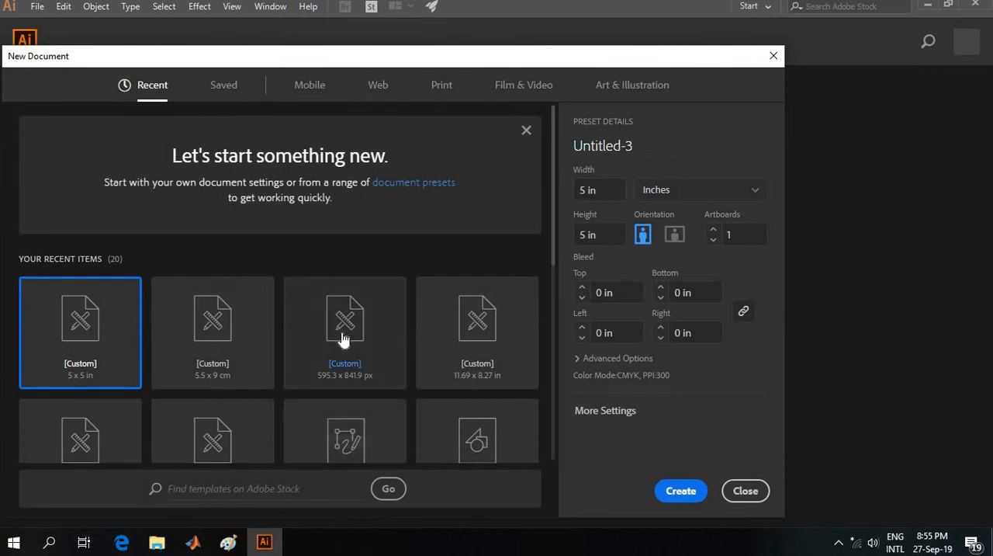
scroll(344, 338, "down", 1)
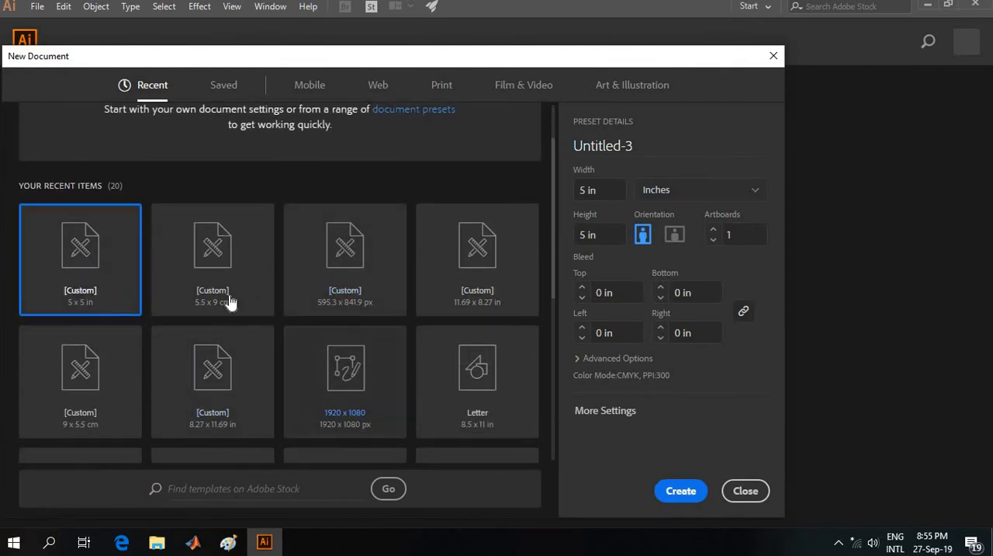
left_click(685, 495)
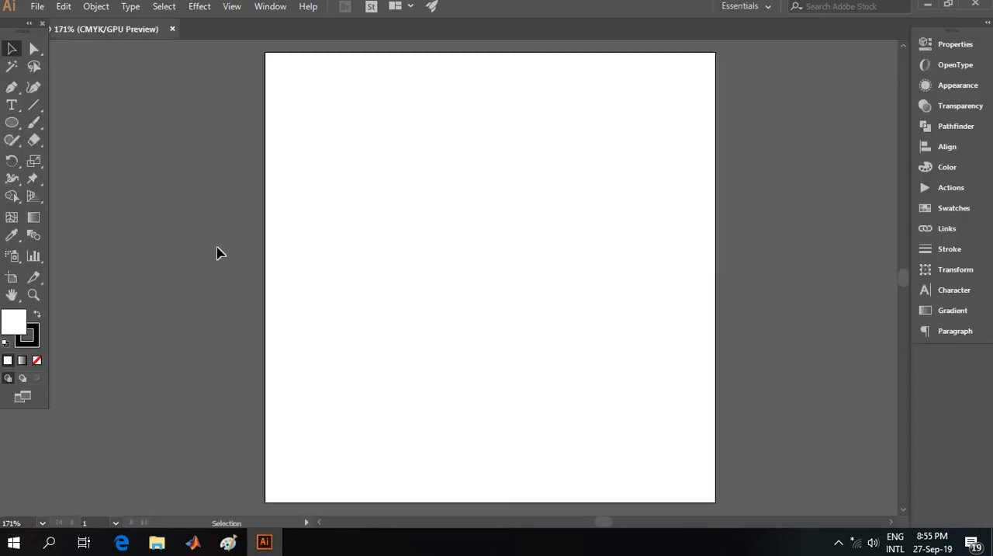
Step: Draw a circle with the Ellipse tool in the upper middle of the artboard and enlarge it to about 2 in across
left_click(12, 124)
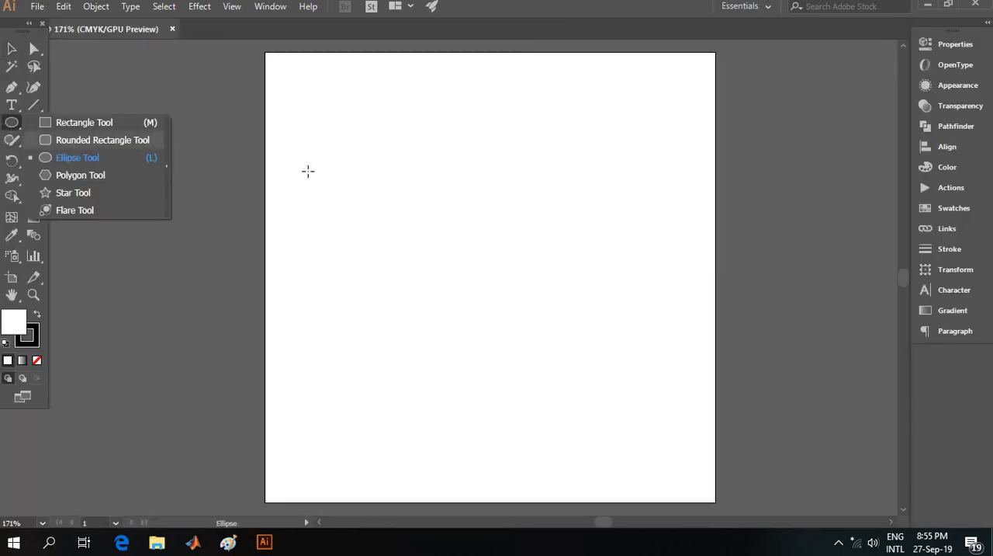
left_click(88, 158)
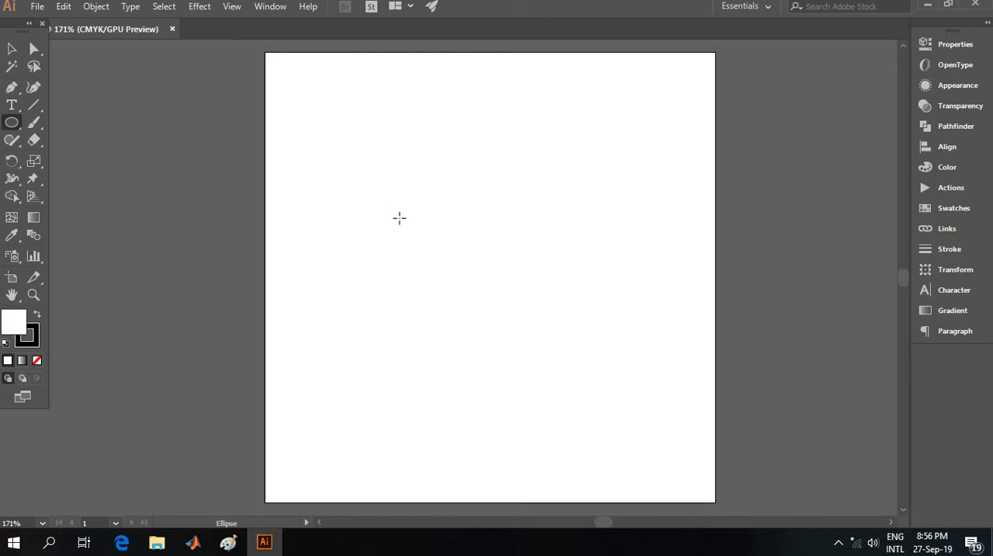
left_click_drag(399, 217, 432, 302)
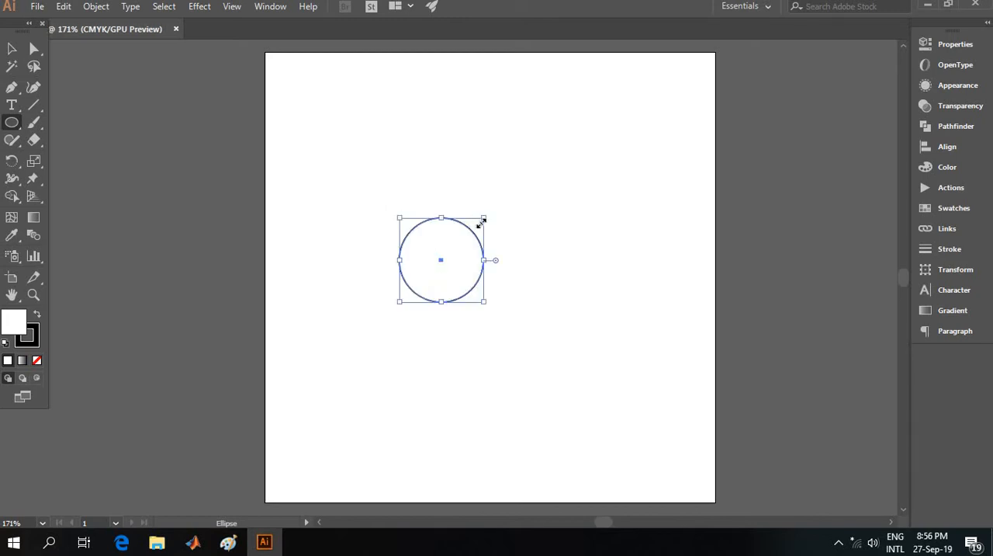
left_click_drag(484, 220, 580, 122)
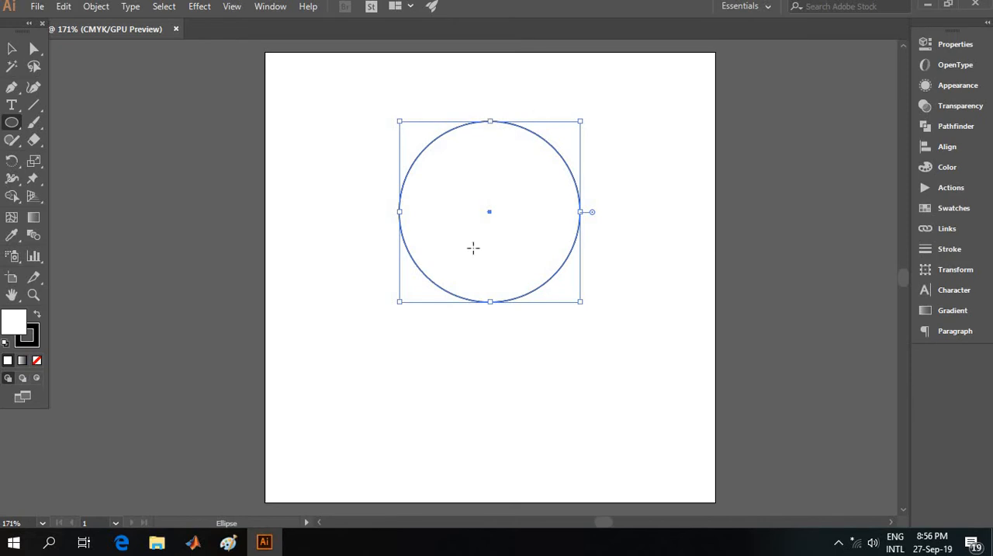
Step: Duplicate the circle and place the copy below and slightly to the right of the original
key("ctrl")
key("alt")
left_click_drag(563, 159, 625, 339)
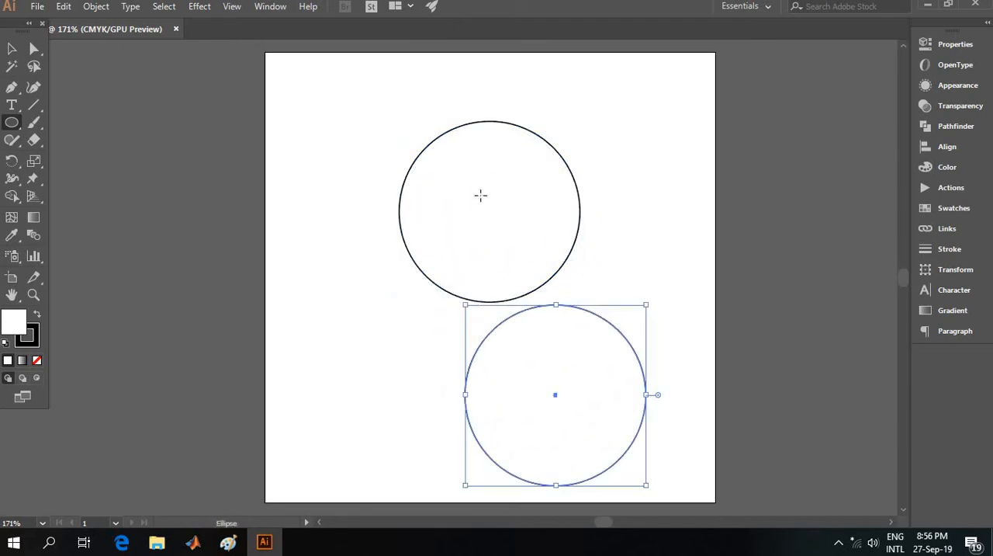
Step: Remove the upper circle's stroke and fill it with purple, about C 37.65, M 81.57, Y 0, K 0
left_click(12, 48)
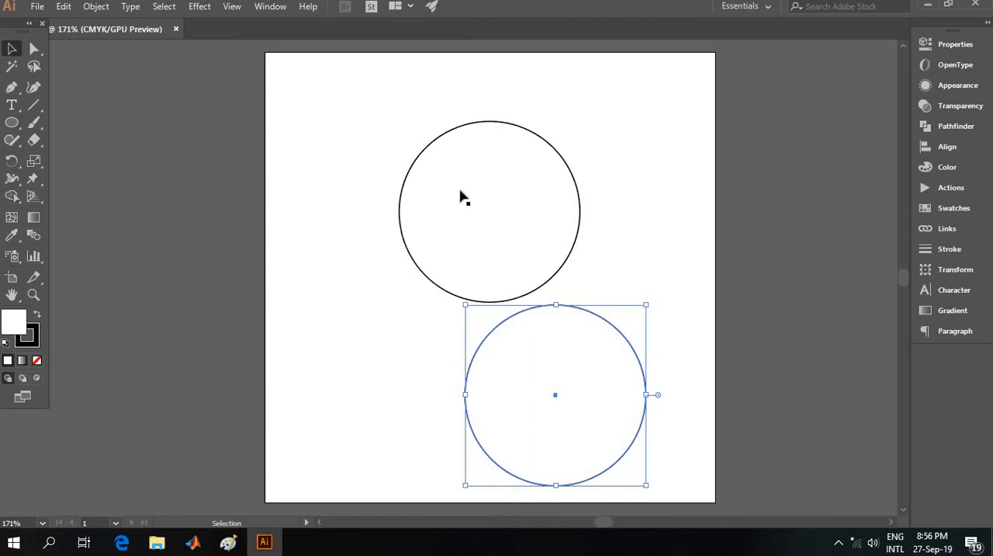
left_click(437, 142)
left_click(438, 145)
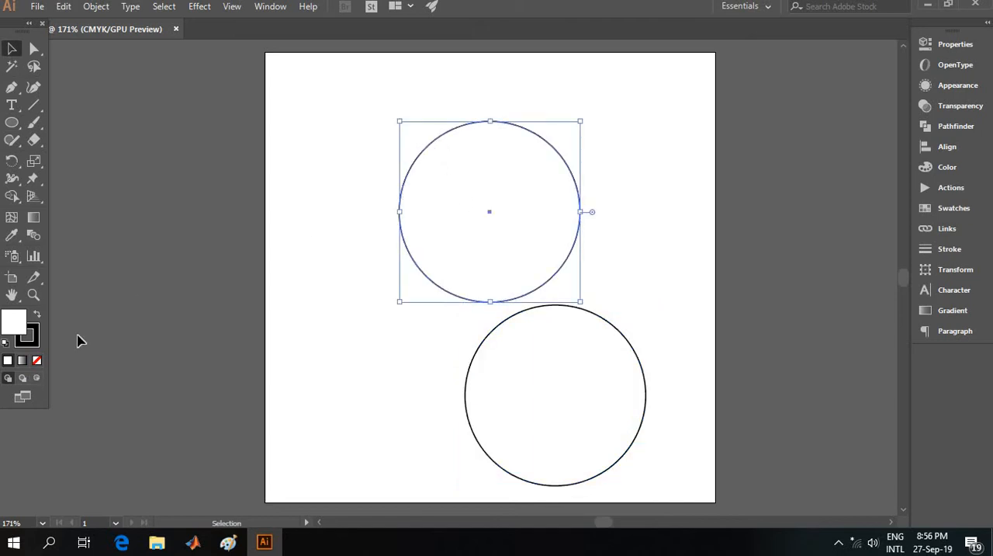
left_click(33, 347)
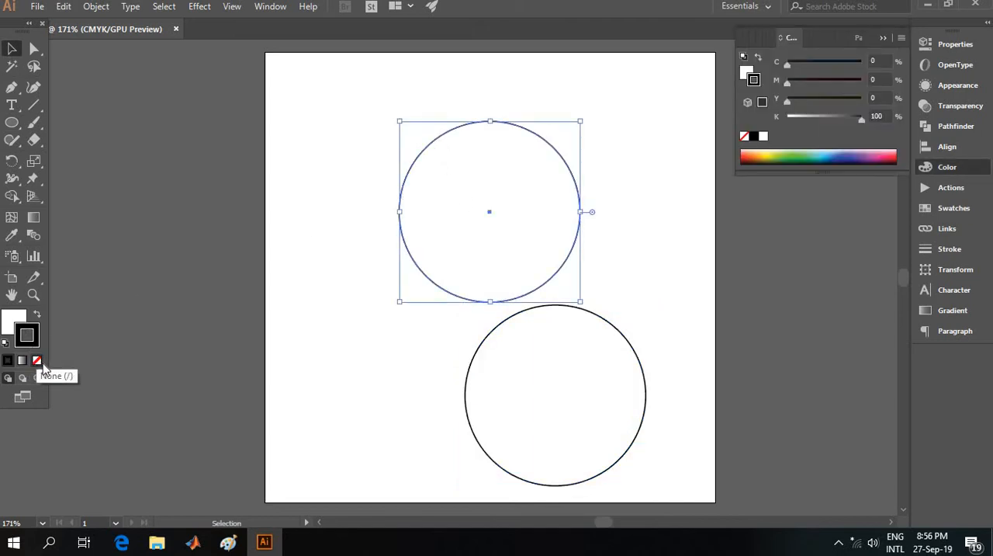
left_click(37, 360)
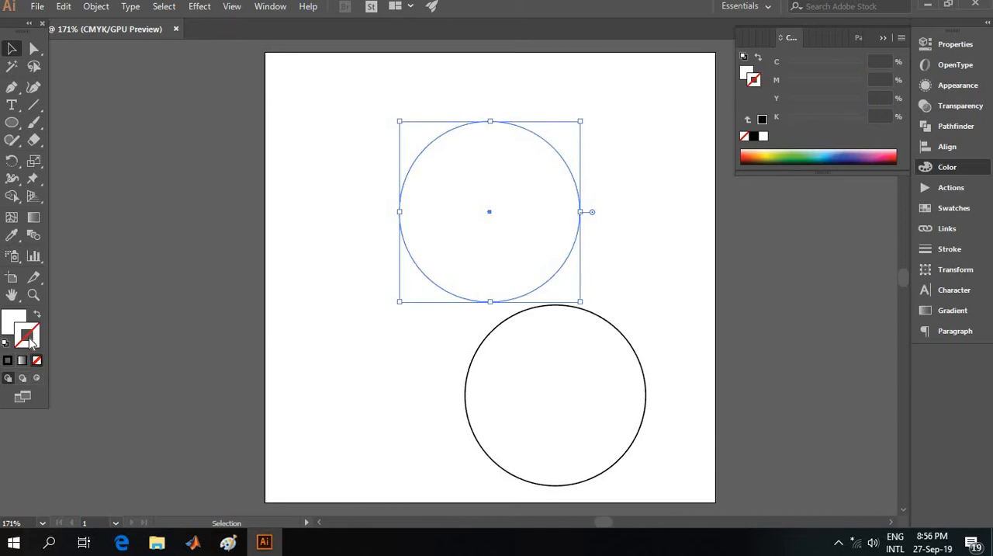
left_click(11, 319)
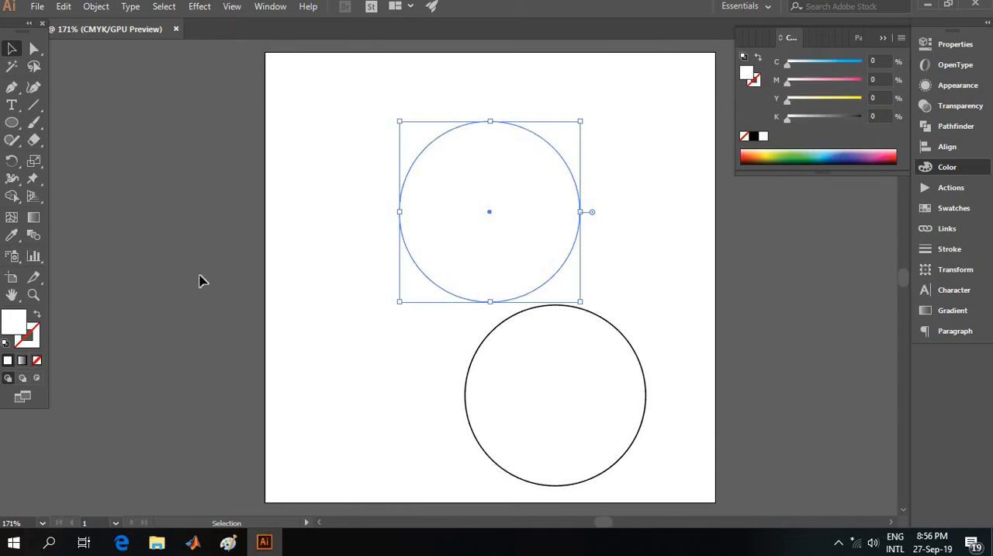
left_click(870, 150)
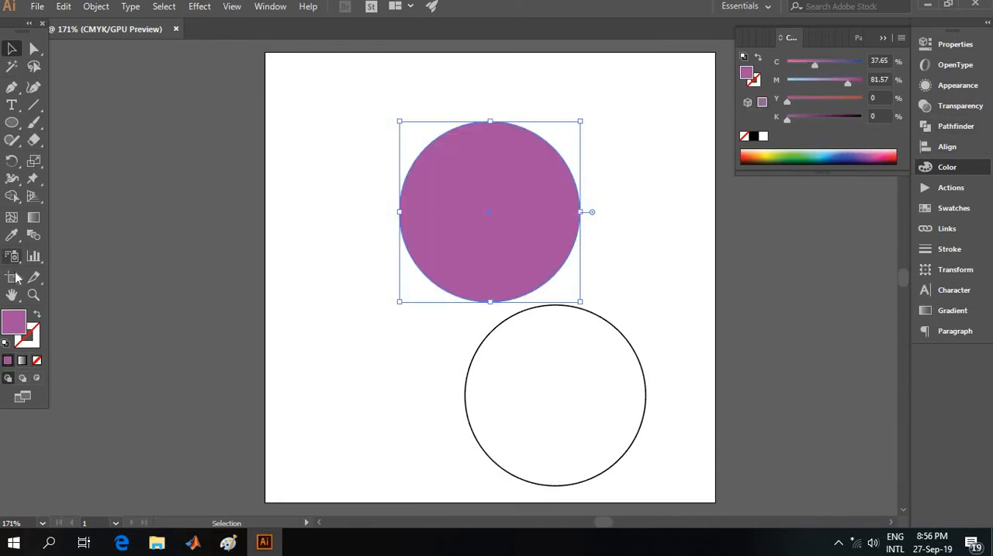
Step: Remove the lower circle's stroke and fill it with light blue, about C 56.86, M 2.35, Y 0, K 0
left_click(468, 379)
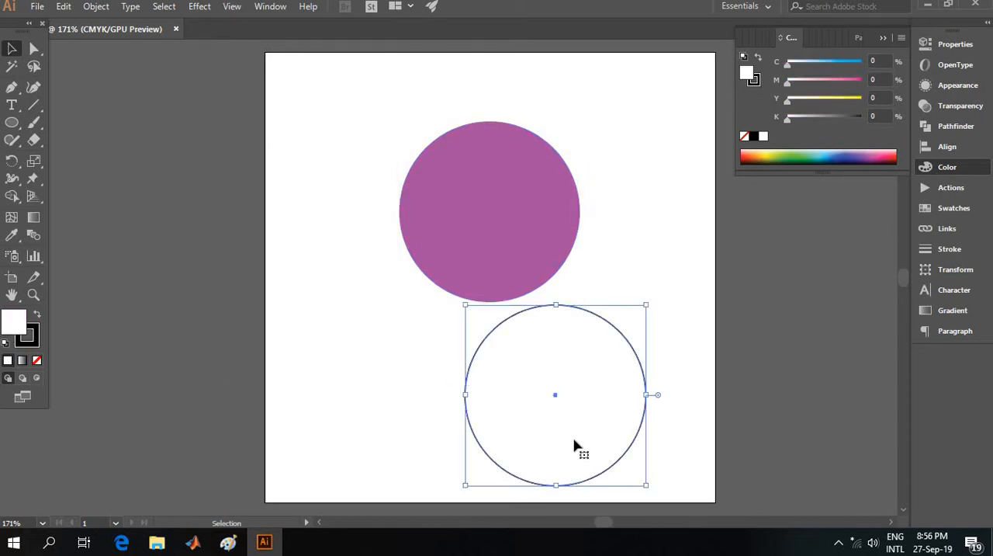
left_click(28, 343)
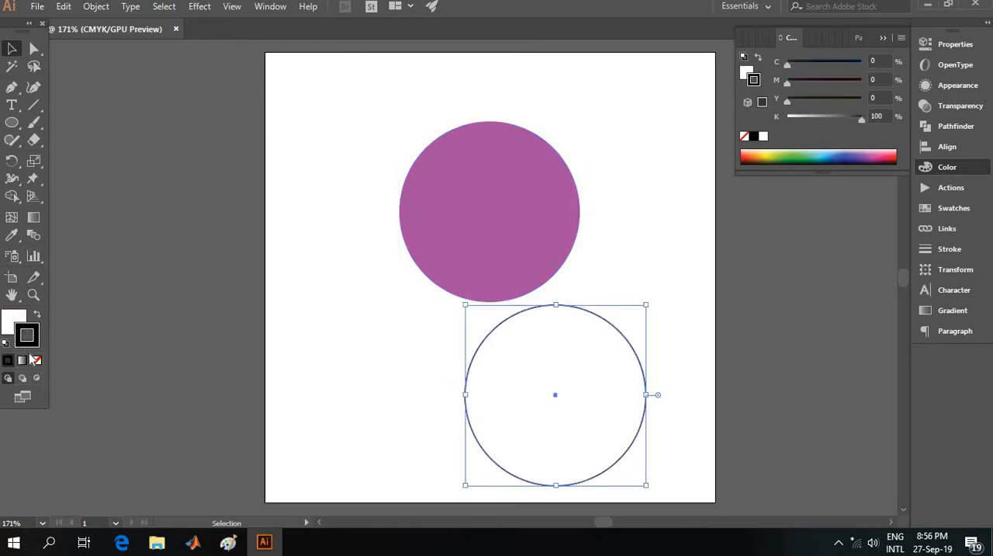
left_click(37, 360)
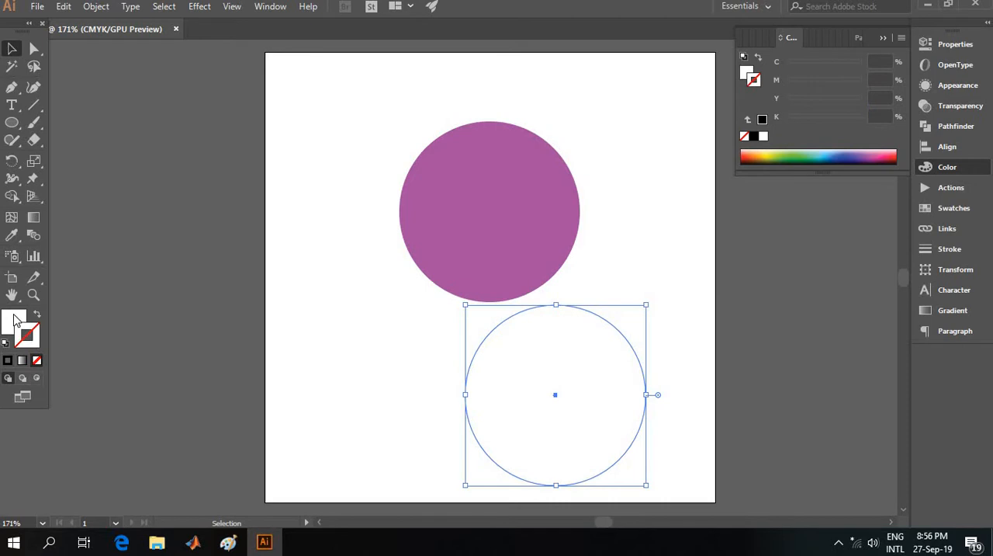
left_click(826, 156)
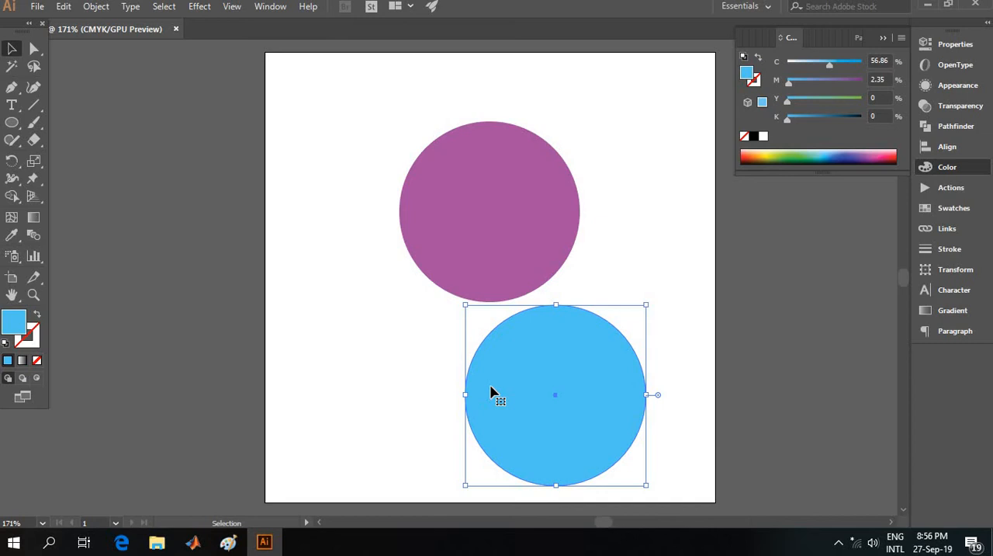
Step: Align the bottom edges of both circles so they overlap, and move the pair up to the middle of the artboard
left_click(471, 247, "shift")
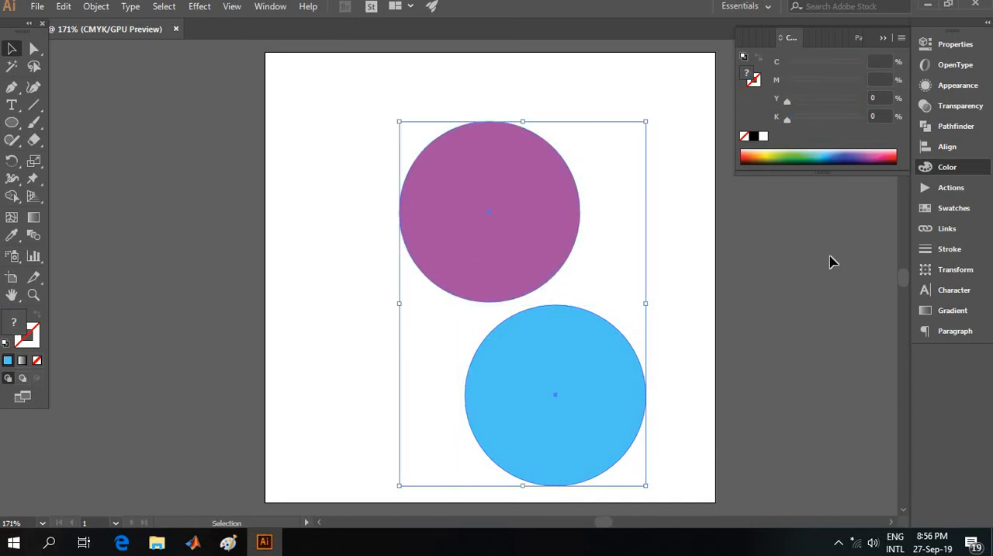
left_click(949, 148)
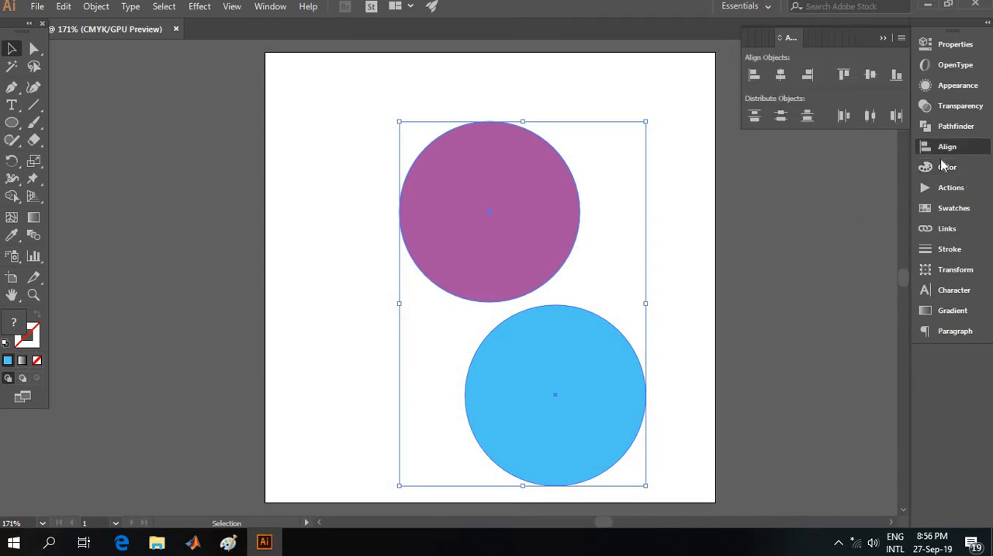
left_click(897, 75)
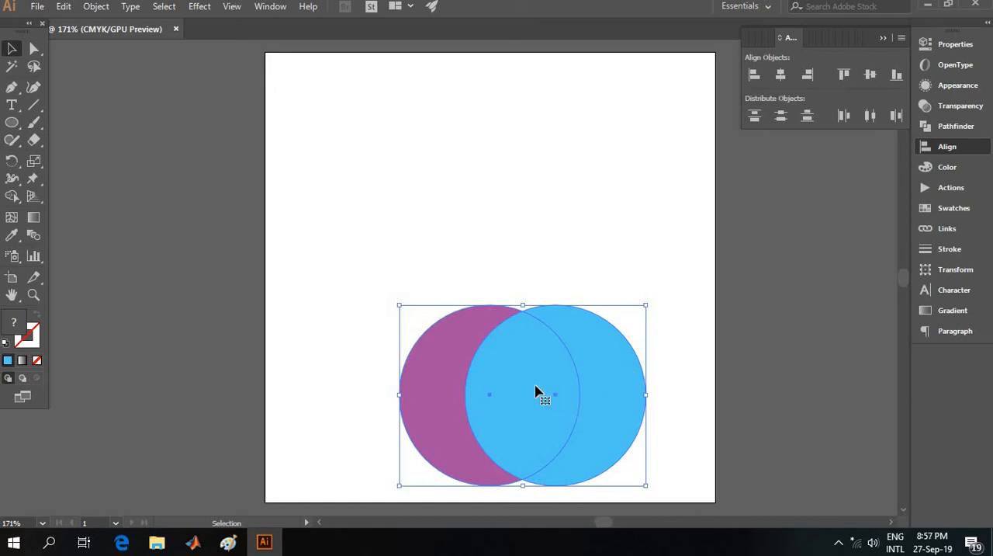
left_click_drag(535, 392, 498, 257)
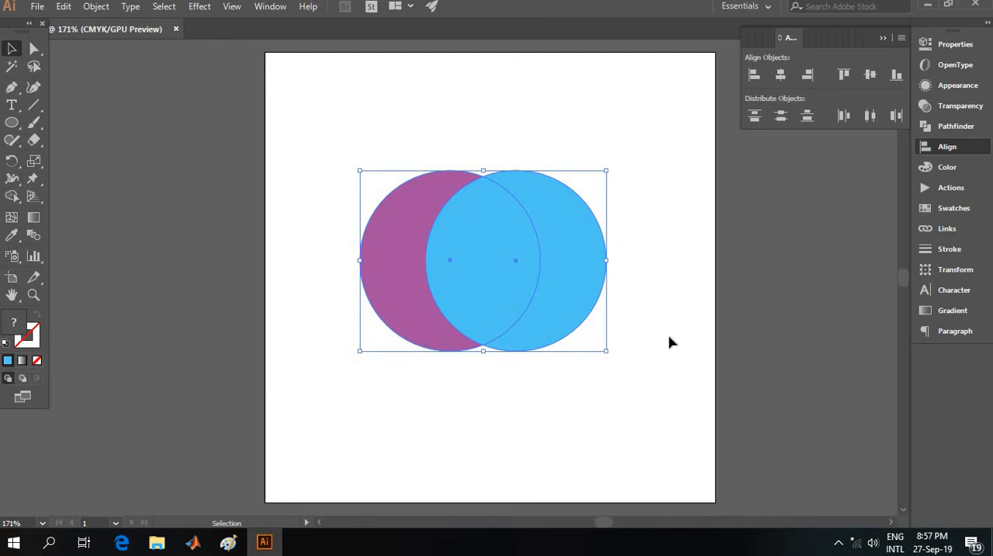
Step: Try the Pathfinder Unite shape mode on the two overlapping circles, and undo it
left_click(950, 126)
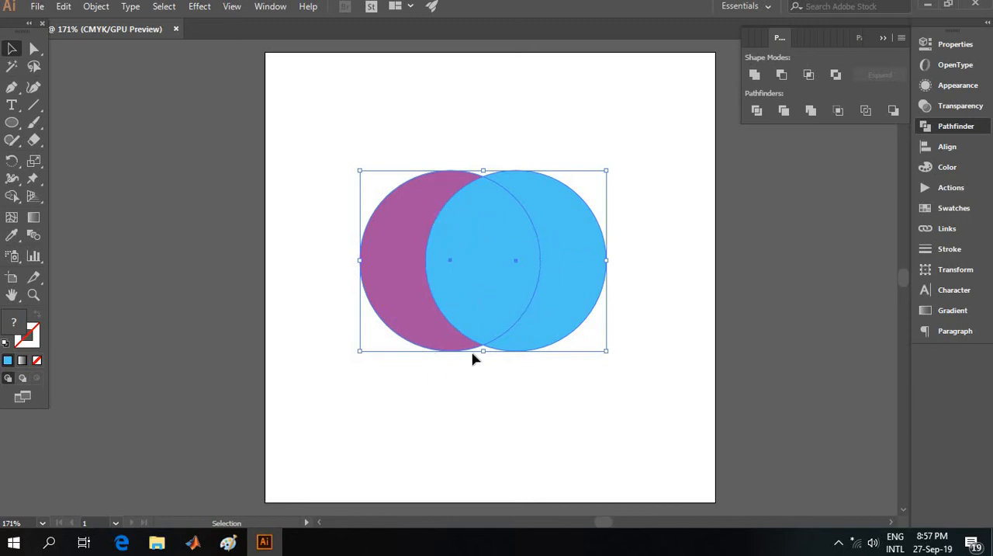
left_click(754, 74)
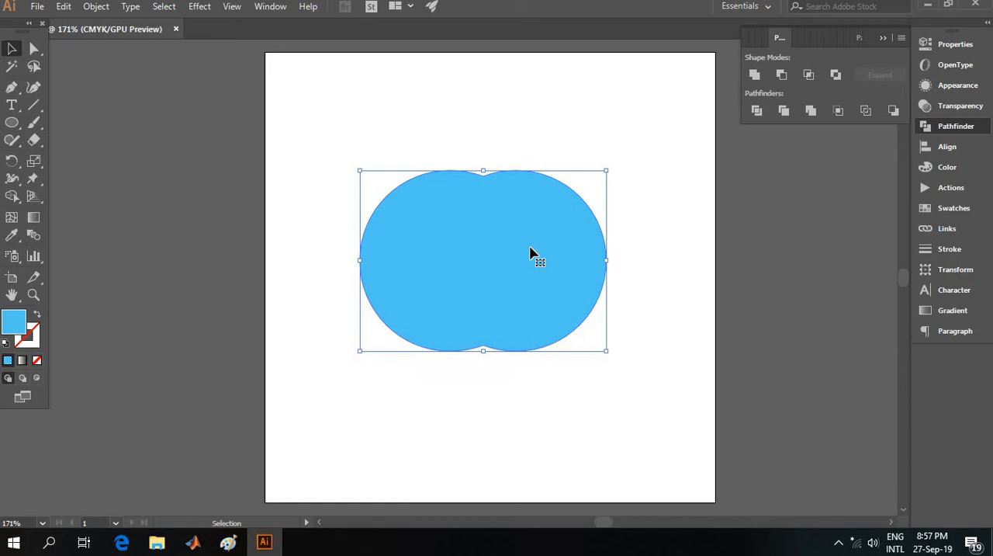
key("ctrl+z")
key("ctrl+z")
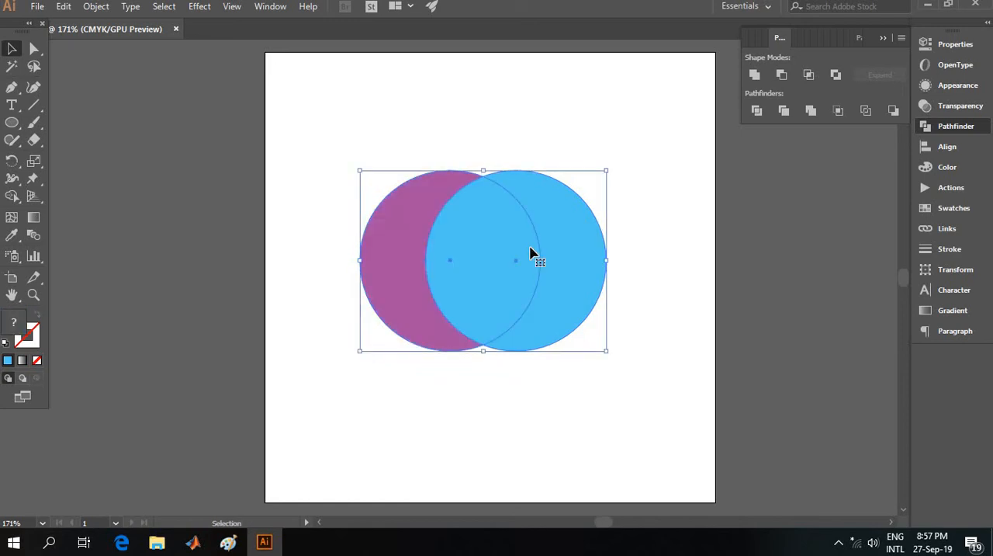
Step: Try the Minus Front and Intersect shape modes on the two circles, undoing each one
left_click(782, 75)
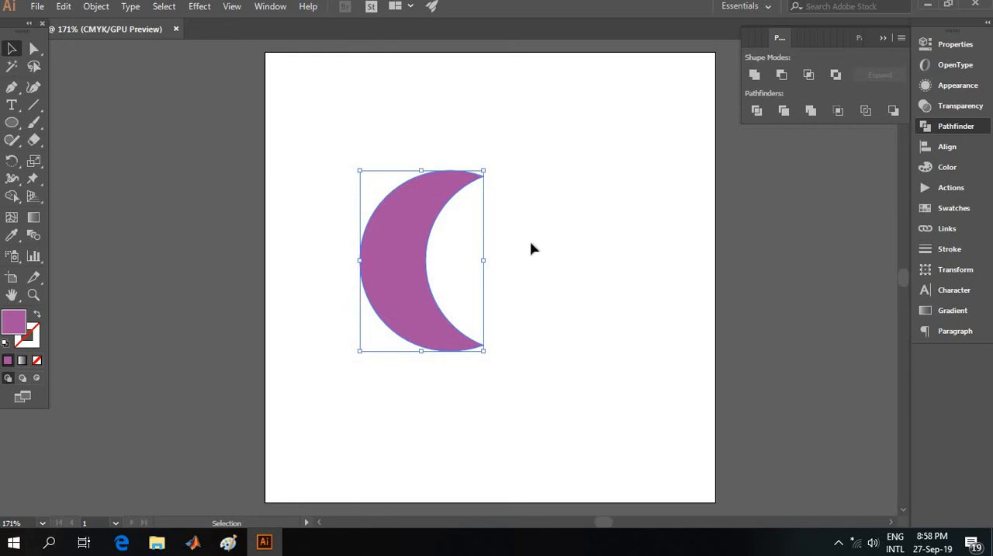
key("ctrl+z")
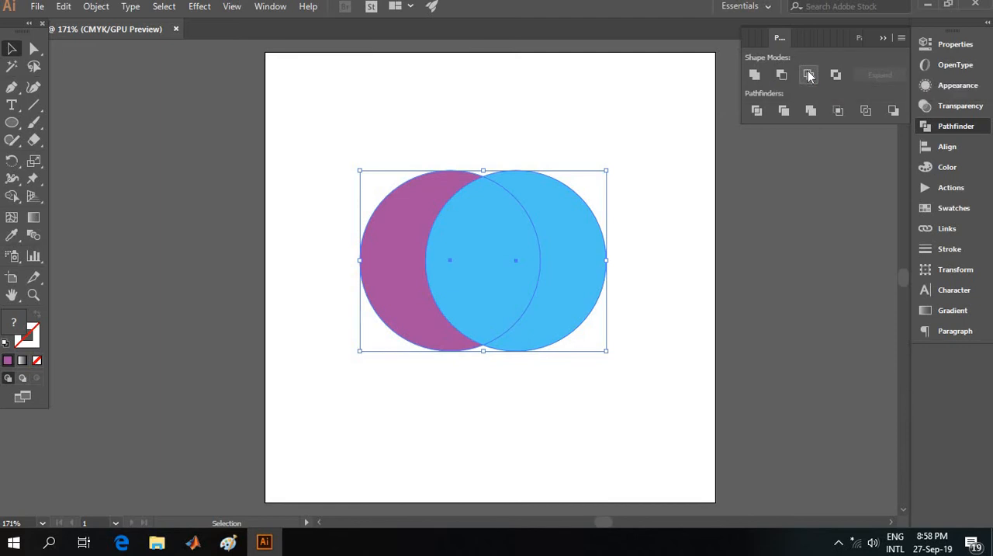
left_click(809, 75)
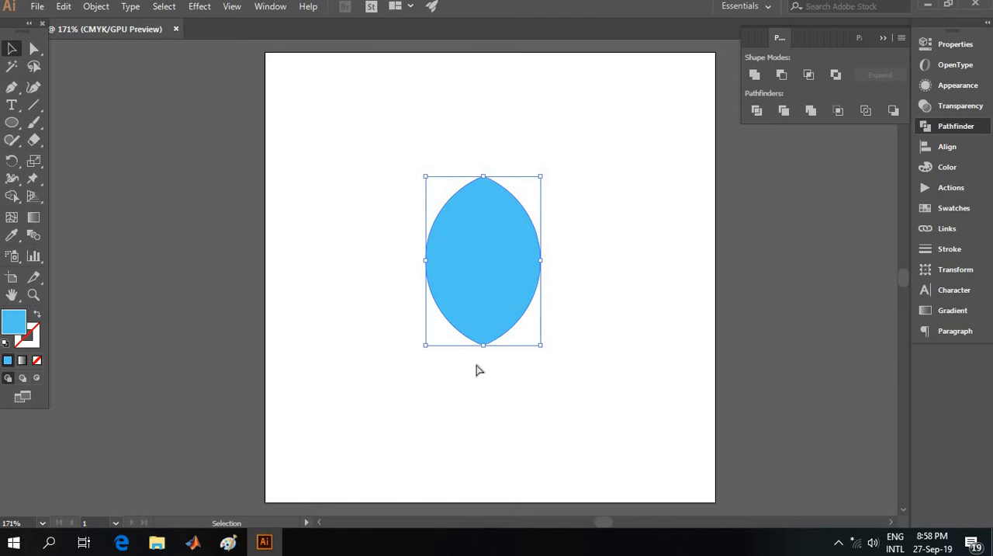
key("ctrl+z")
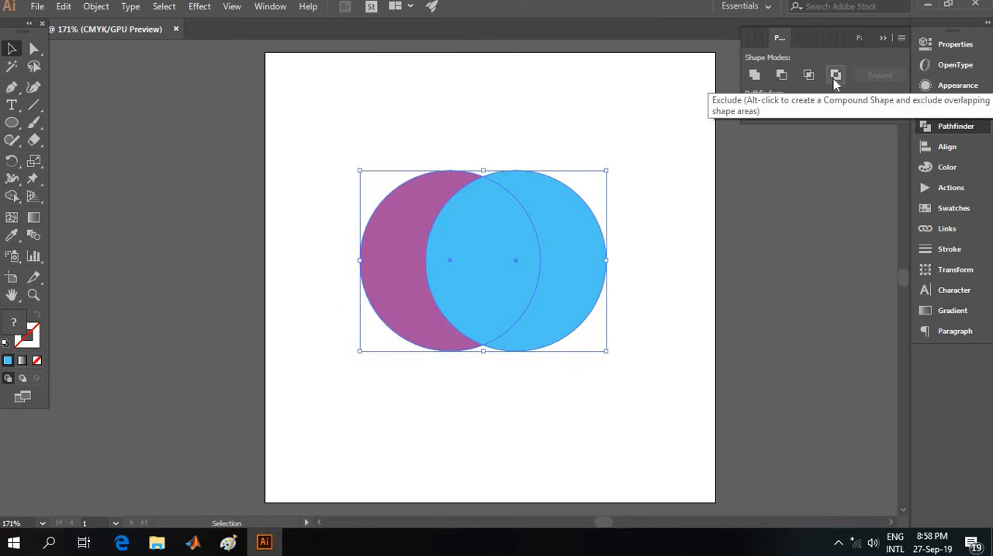
Step: Try the Exclude shape mode on the overlapping circles, and undo it
left_click(835, 75)
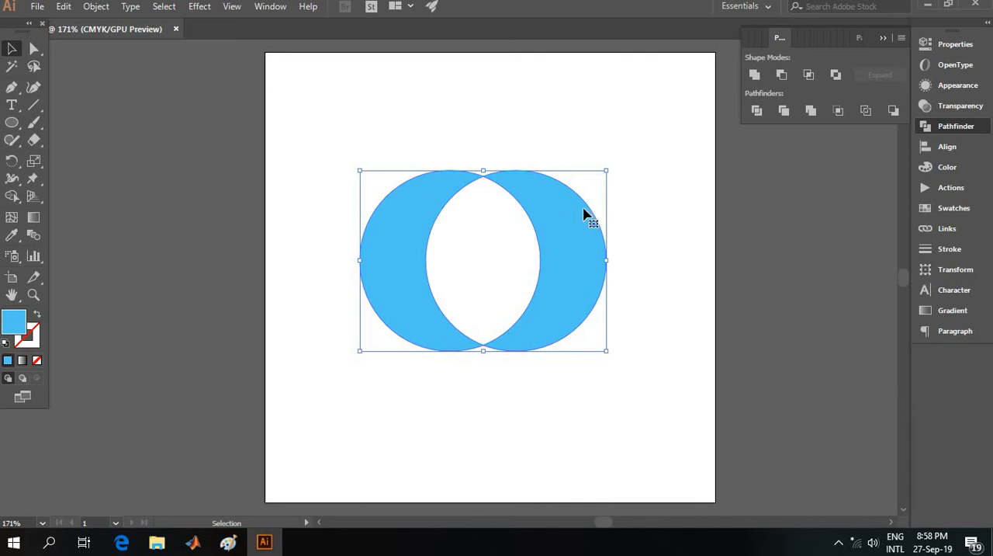
key("ctrl+z")
key("ctrl+z")
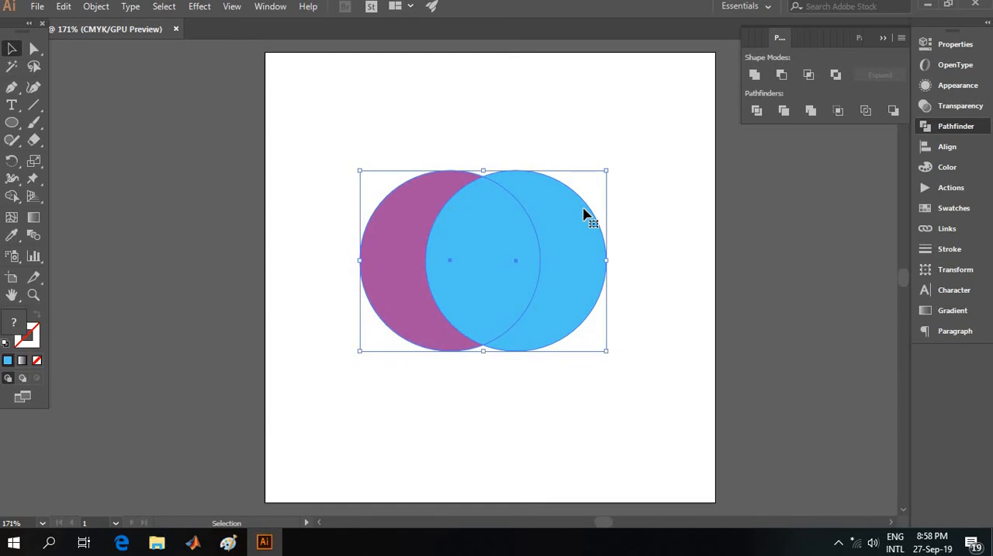
Step: Apply Pathfinder Divide to the two overlapping circles, ungroup the resulting pieces and leave them deselected
left_click(757, 111)
key("ctrl+shift+a")
left_click(401, 241)
key("ctrl+shift+a")
right_click(481, 254)
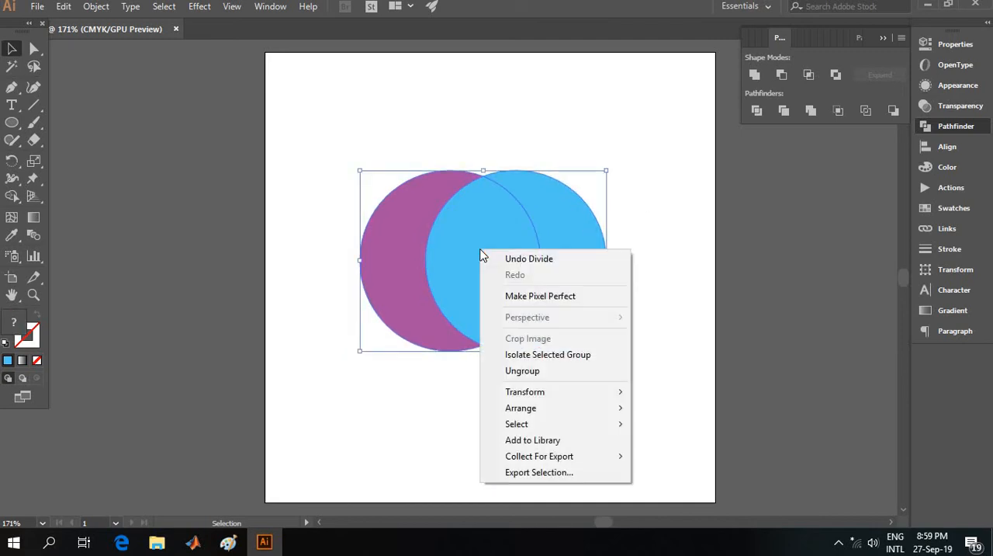
left_click(534, 371)
key("ctrl+shift+a")
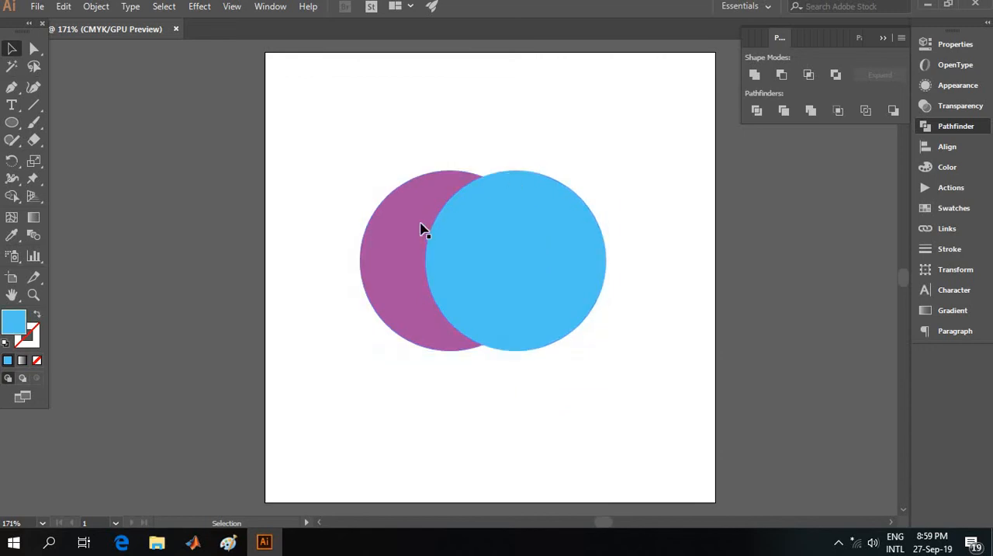
left_click(422, 227)
key("ctrl+shift+a")
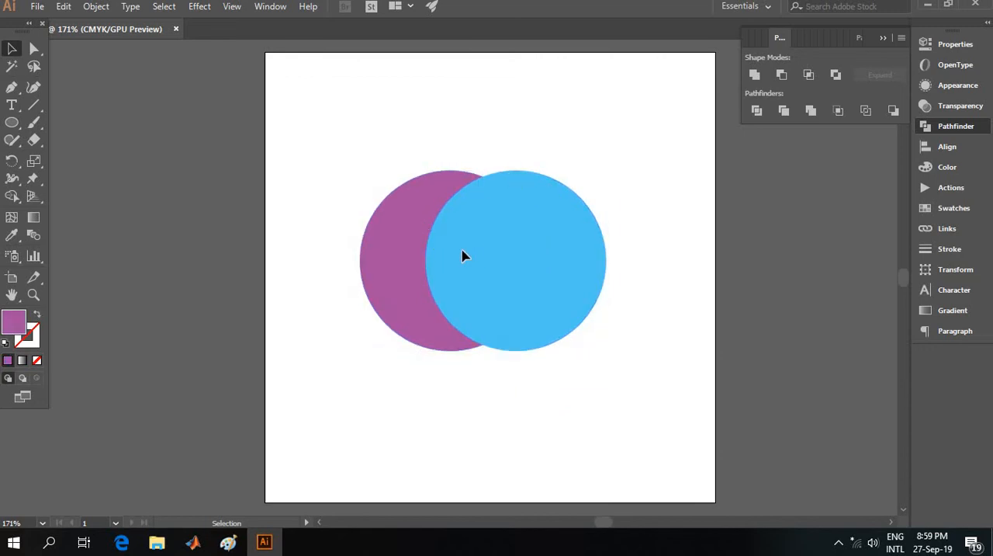
Step: Examine the pieces left by Divide by selecting them one at a time
left_click(490, 204)
left_click(528, 87)
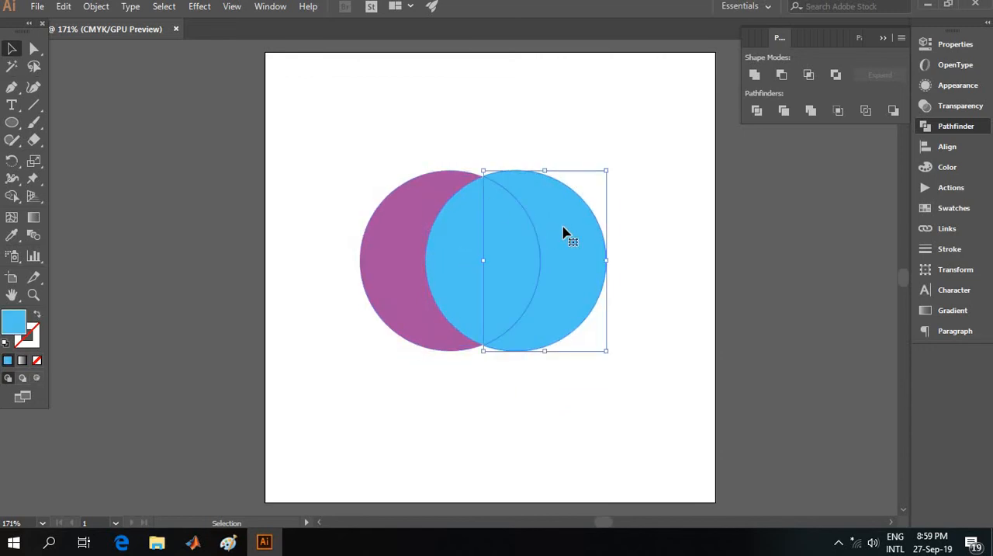
left_click(569, 239)
left_click(558, 120)
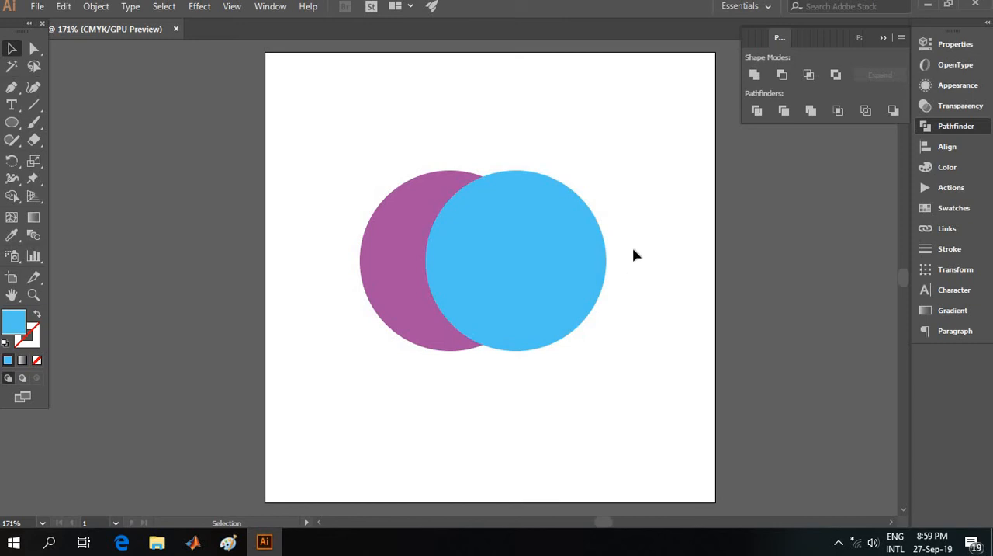
left_click(412, 221)
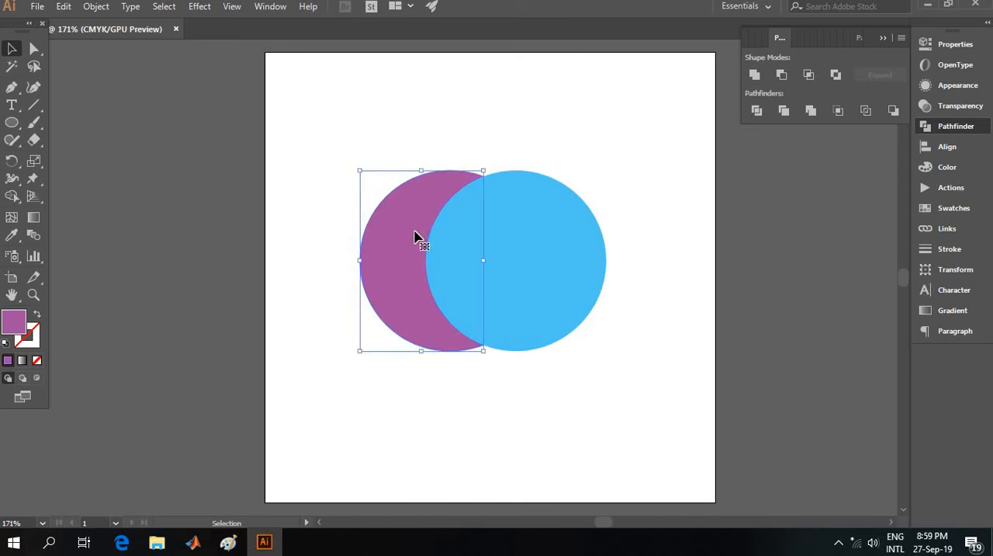
Step: Group the purple and blue divided pieces and delete them from the artboard
left_click_drag(348, 187, 582, 325)
right_click(548, 277)
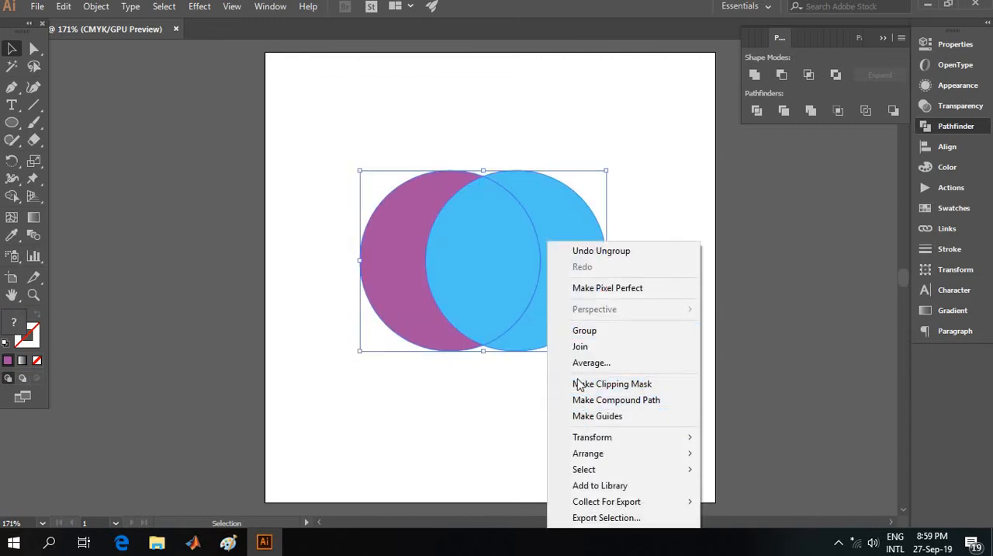
left_click(592, 331)
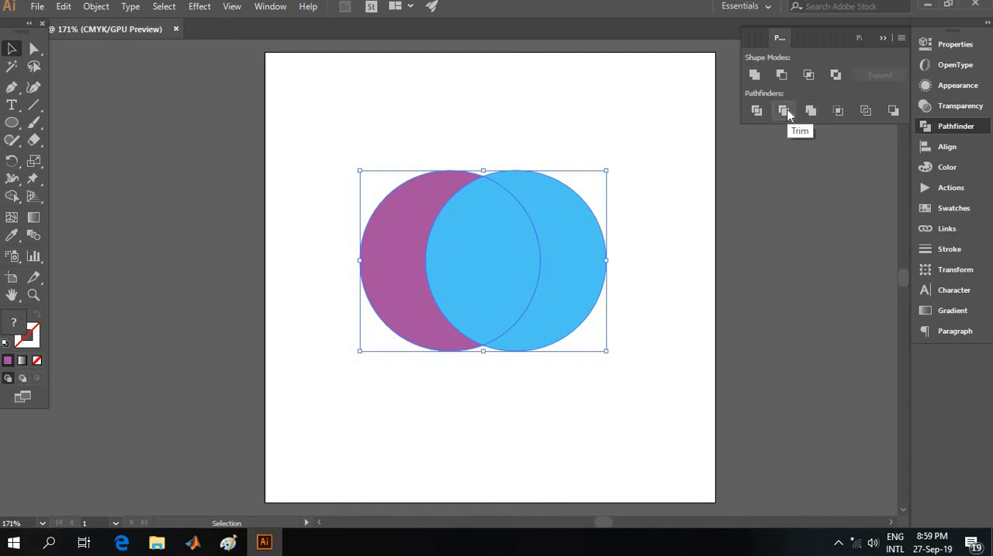
left_click(660, 154)
left_click_drag(350, 137, 577, 348)
key("Delete")
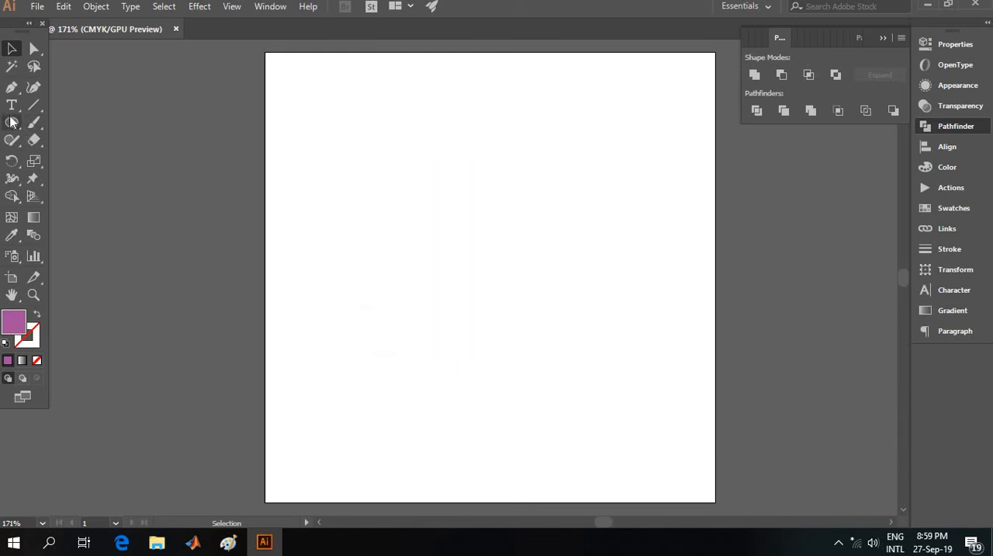
Step: Draw a purple circle near the middle of the artboard and duplicate it up and to the left
left_click(11, 122)
left_click_drag(440, 199, 574, 375)
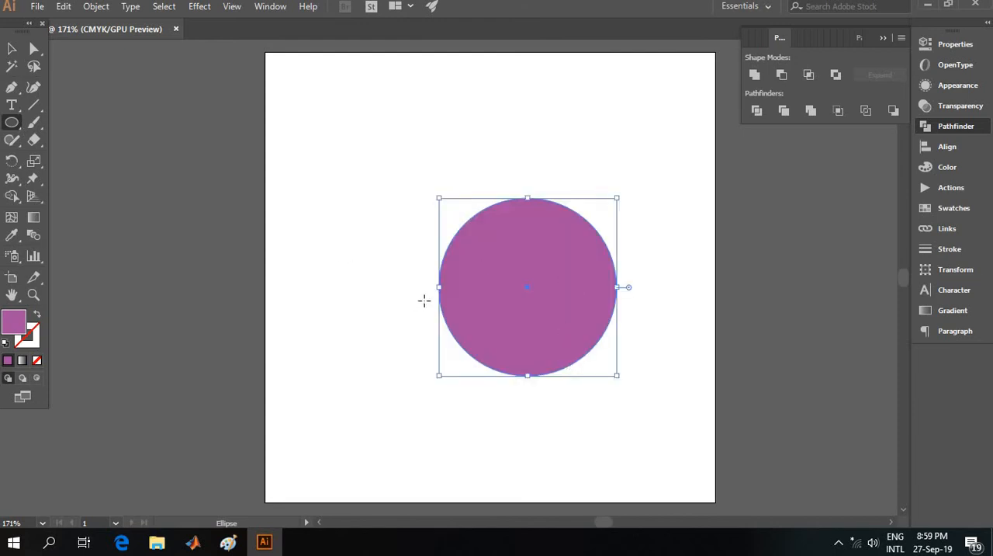
key("ctrl")
left_click_drag(499, 288, 333, 168)
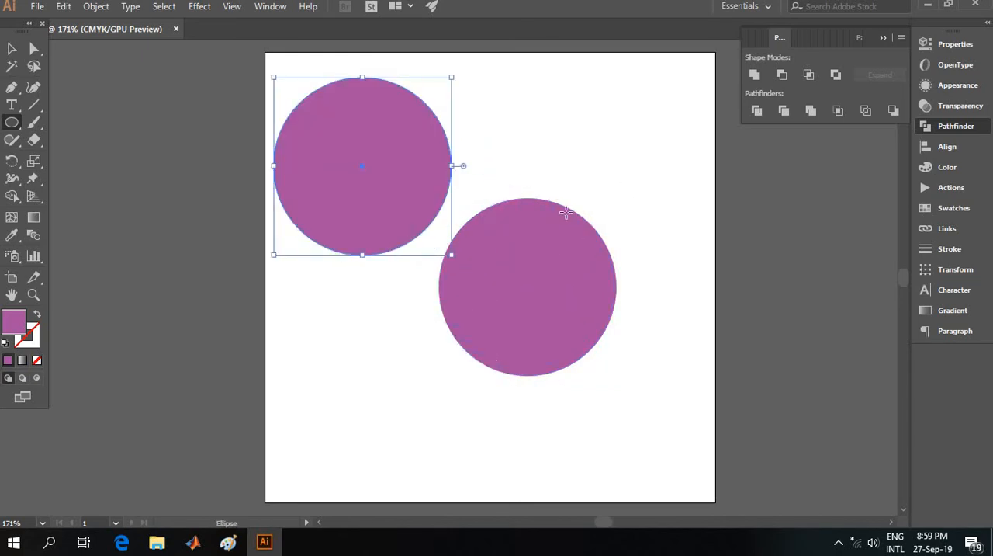
Step: Select both purple circles and align their bottom edges
key("v")
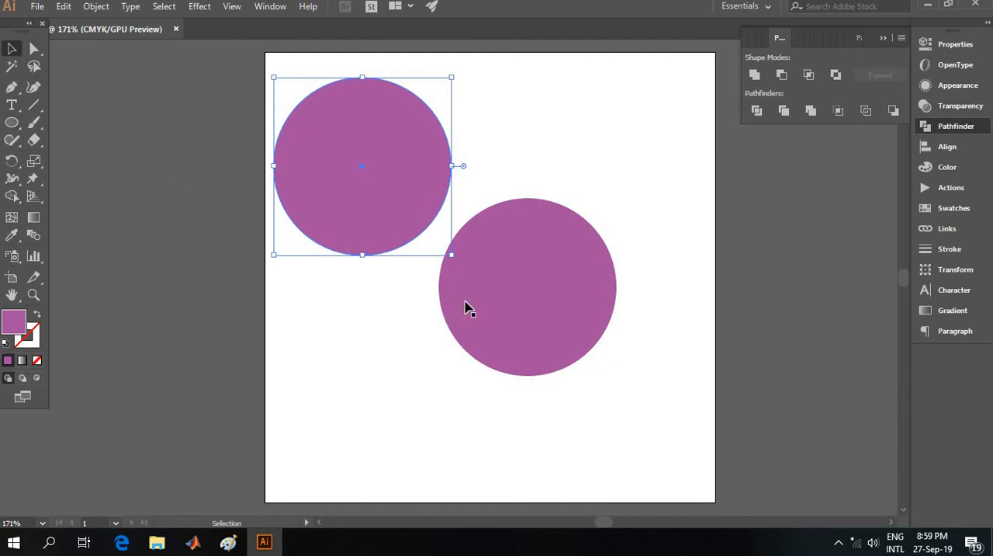
left_click(503, 292, "shift")
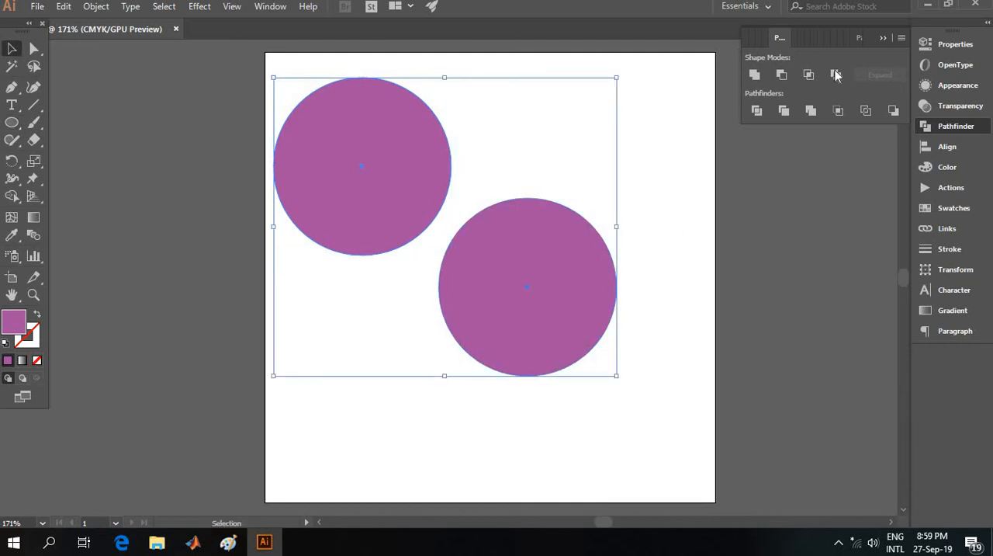
left_click(946, 146)
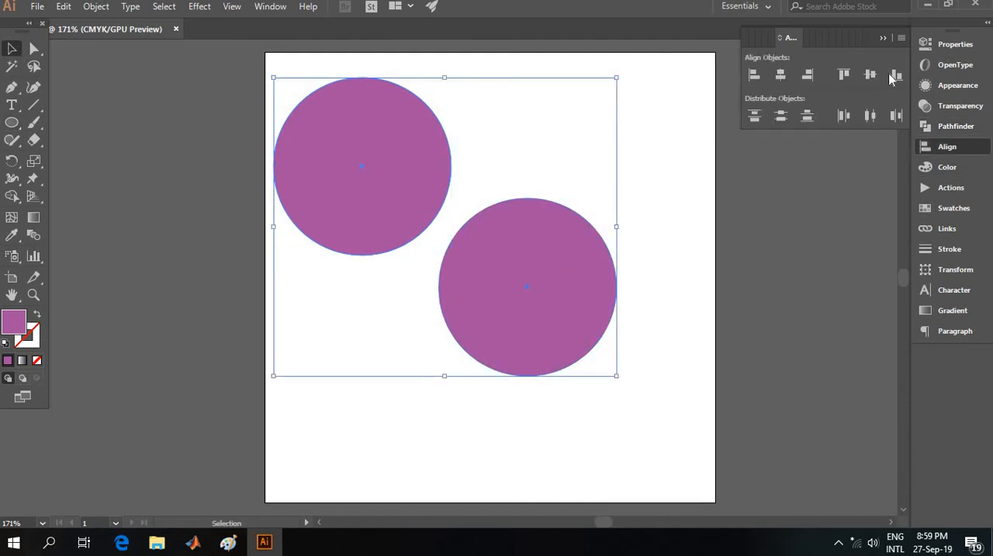
left_click(896, 76)
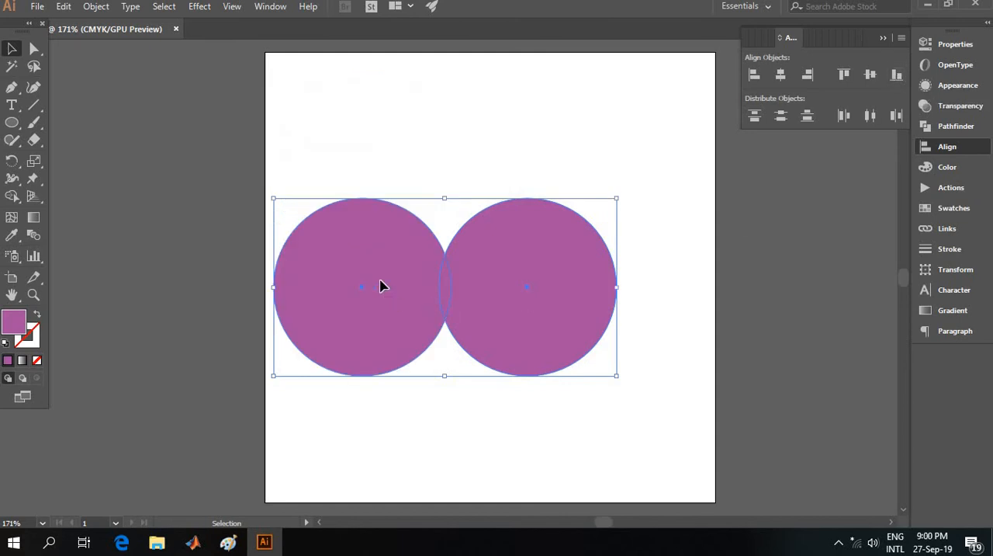
Step: Move both circles toward the artboard's centre and shift the left circle so it clearly overlaps the right one
left_click_drag(379, 284, 437, 277)
left_click(507, 140)
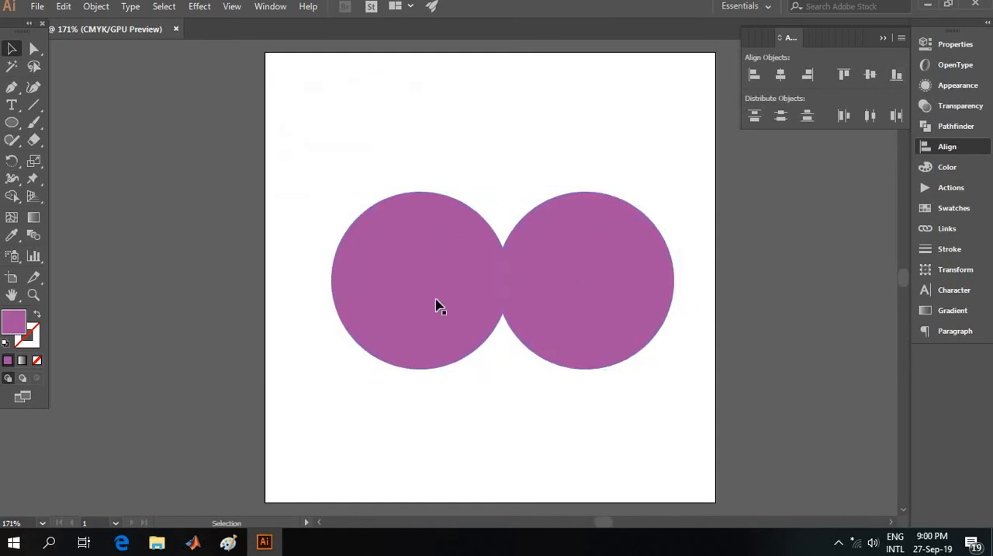
double_click(430, 290)
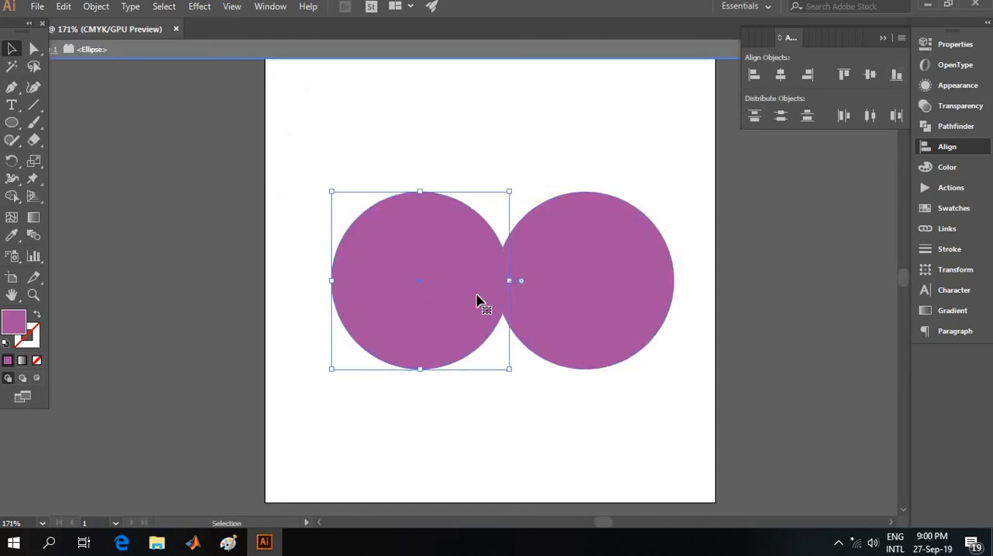
double_click(160, 240)
left_click_drag(417, 287, 475, 291)
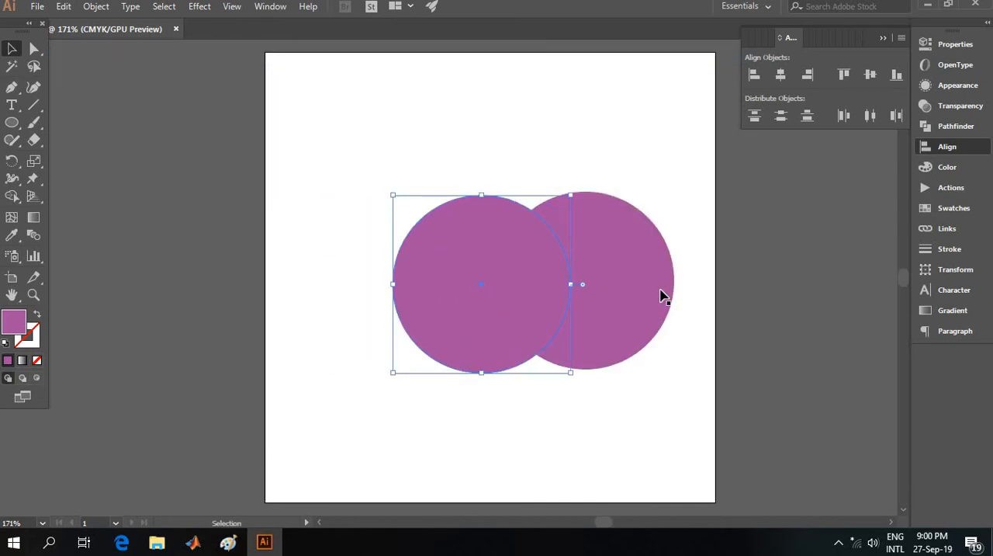
Step: Realign the two overlapping circles by their bottom edges and deselect them
left_click_drag(370, 164, 629, 383)
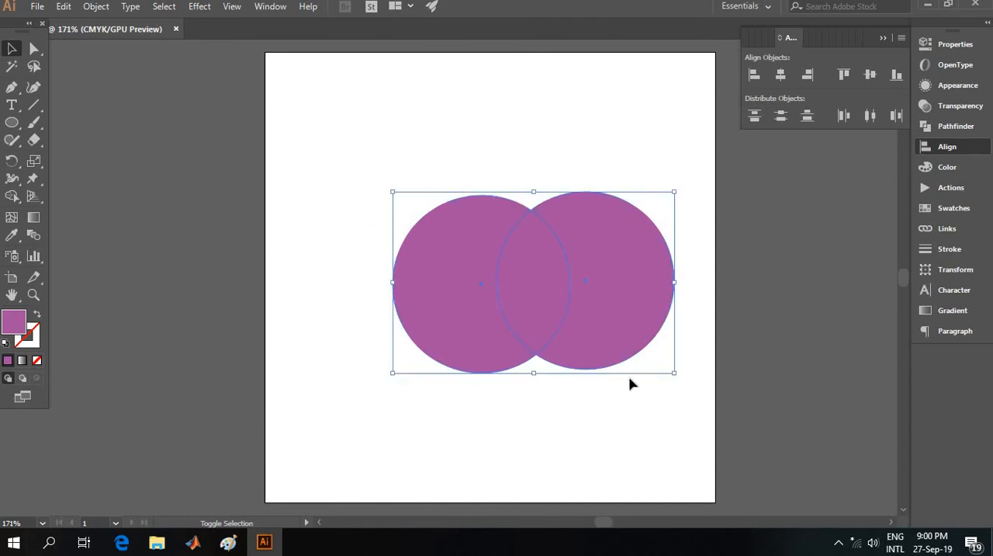
left_click(896, 74)
left_click(454, 171)
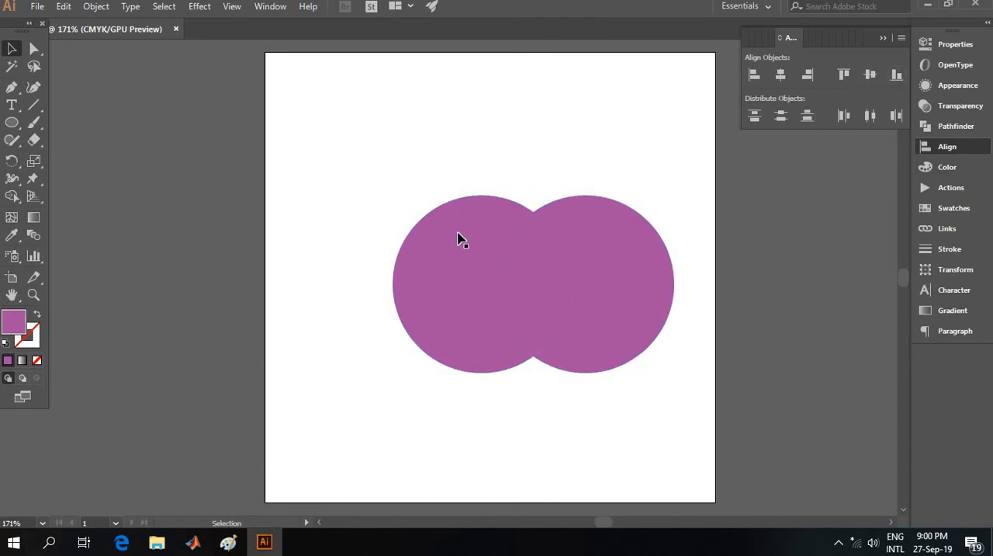
Step: Fill the front circle with a bright red of hue 9° and deselect it
left_click(466, 241)
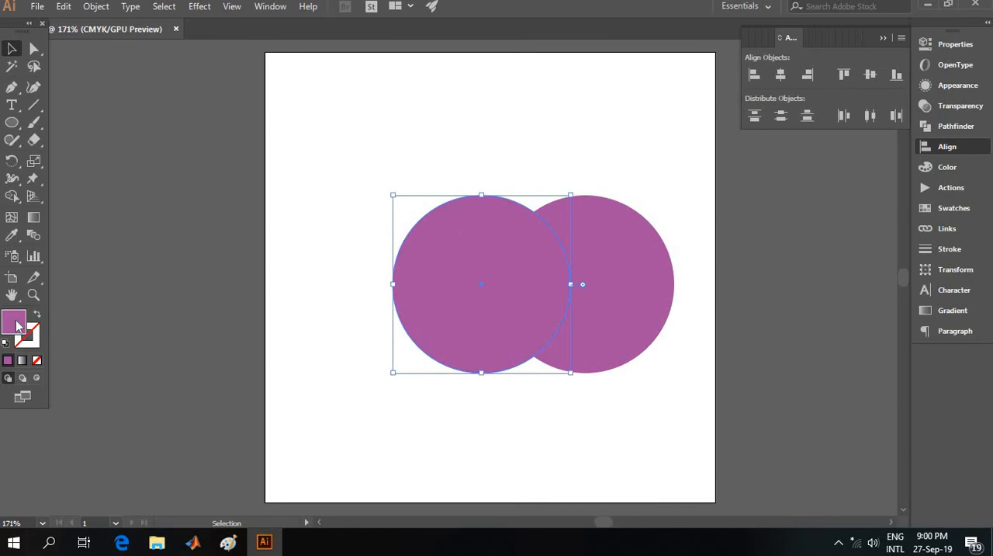
double_click(16, 323)
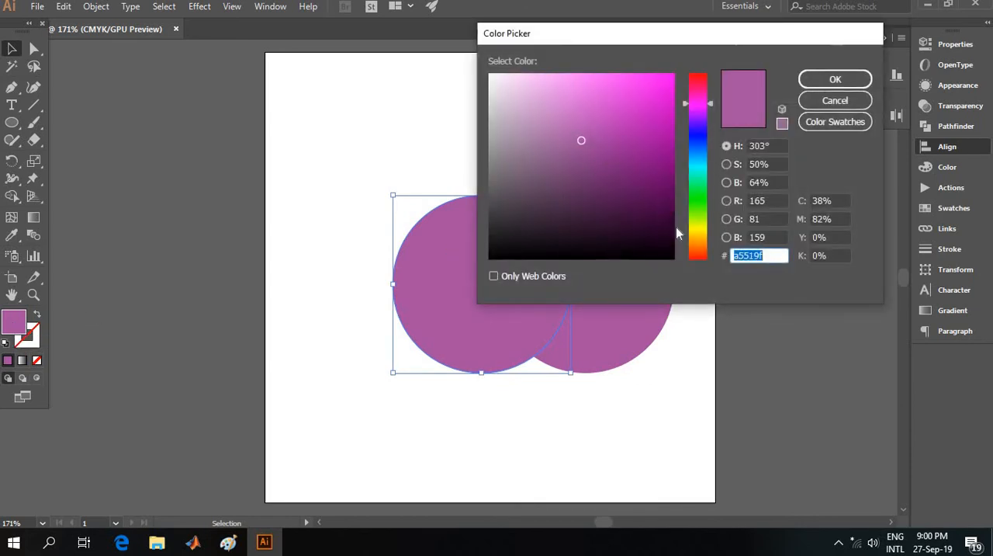
left_click(698, 255)
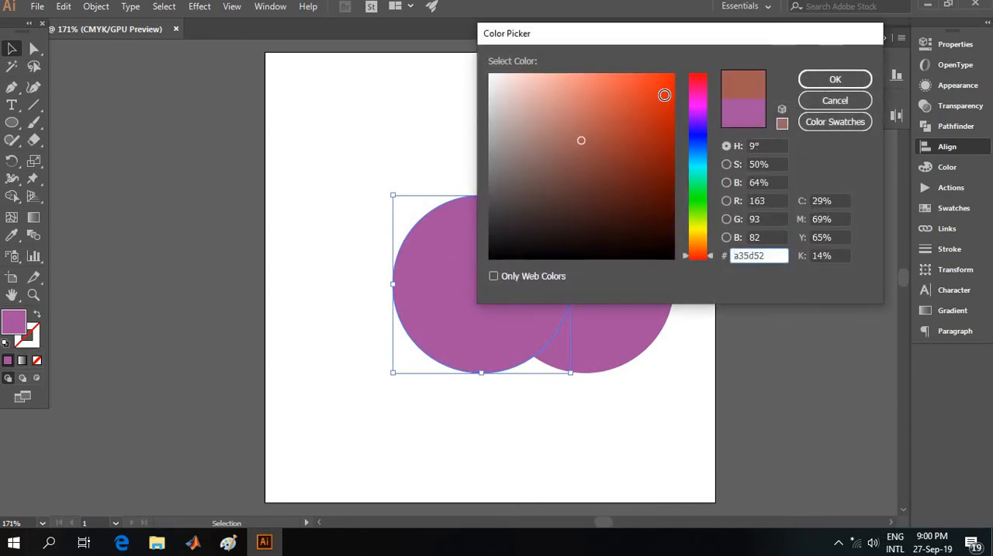
left_click(663, 94)
left_click(836, 79)
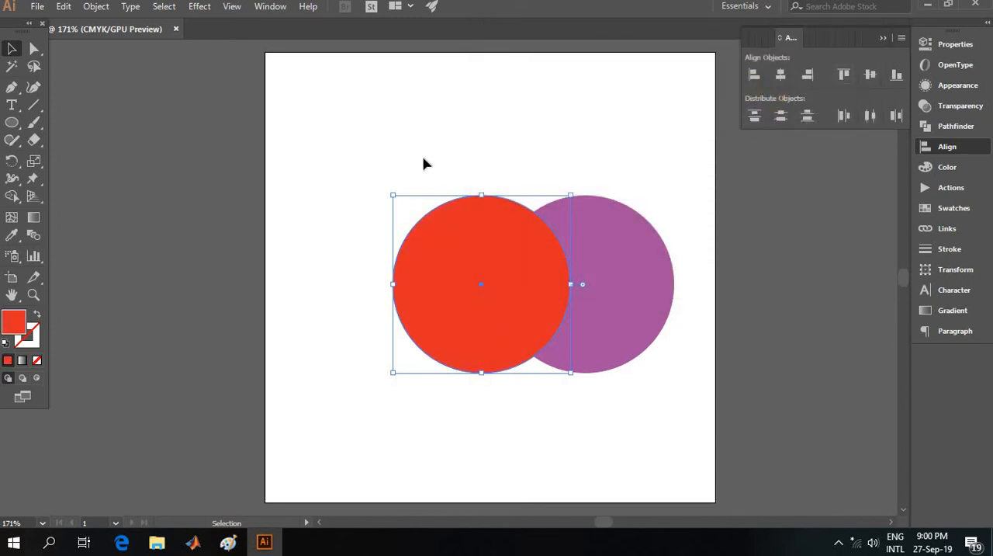
left_click(429, 166)
Step: Try Pathfinder Trim and Merge on the overlapping red and purple circles, undoing each one
left_click_drag(372, 158, 648, 385)
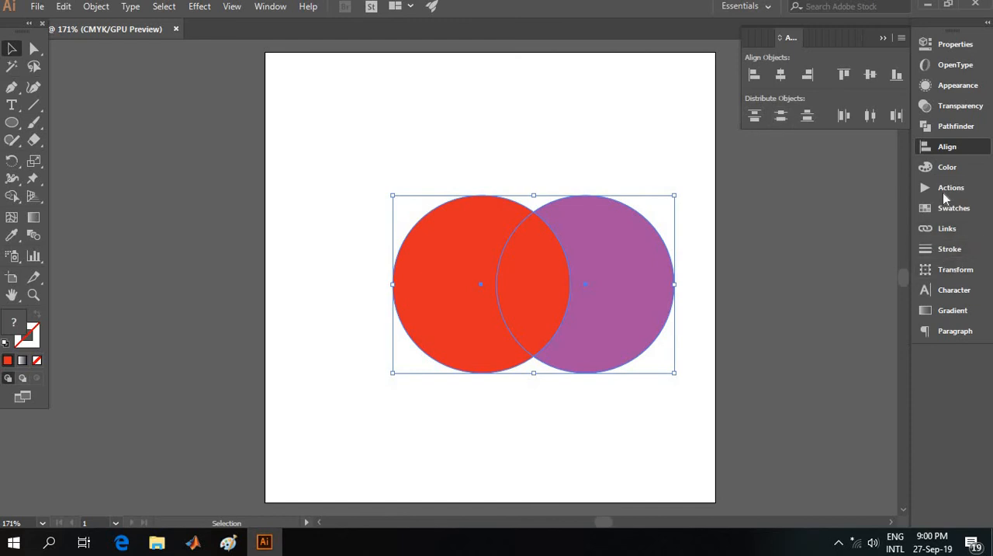
left_click(953, 126)
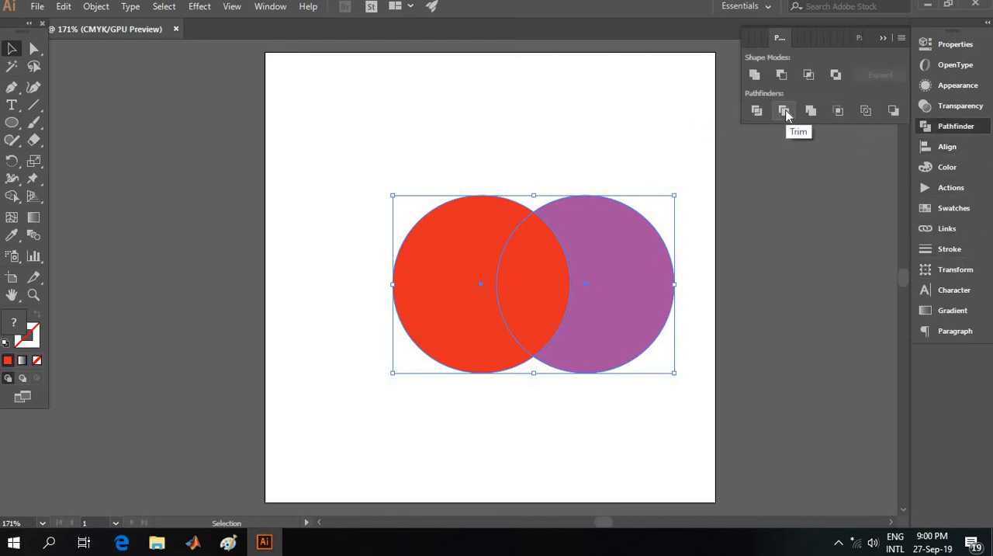
left_click(785, 112)
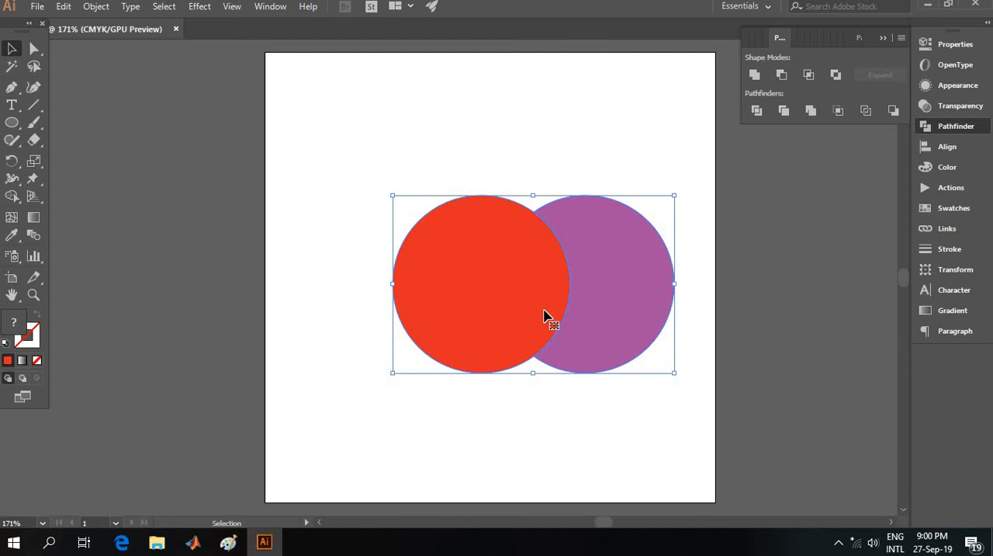
key("ctrl+z")
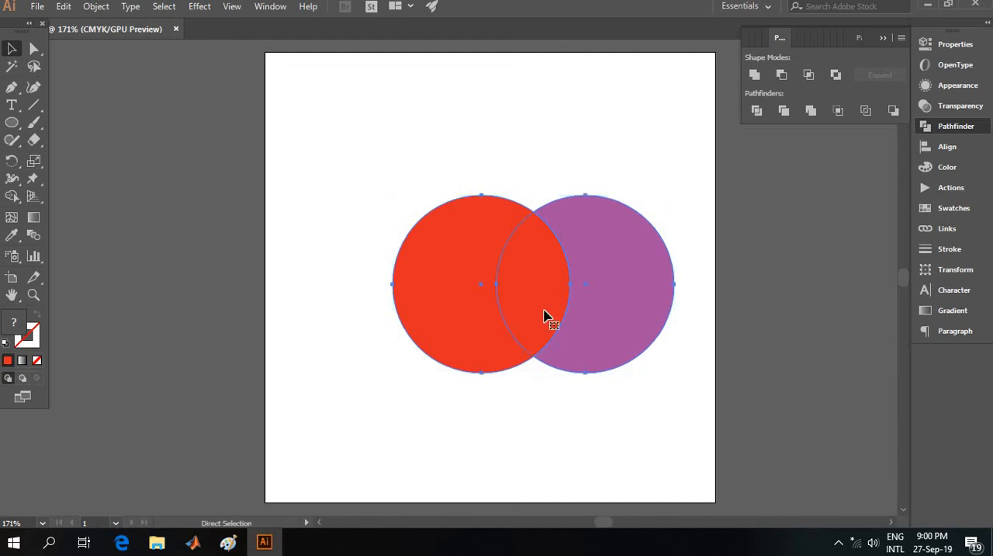
left_click(812, 111)
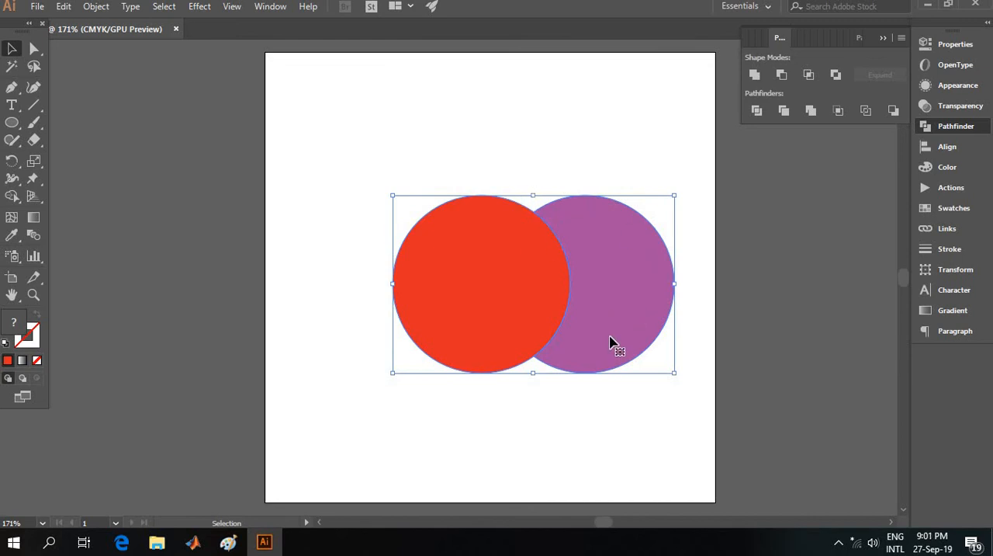
key("ctrl+z")
Step: Try Pathfinder Crop and Outline on the two circles, undoing each one
left_click(839, 111)
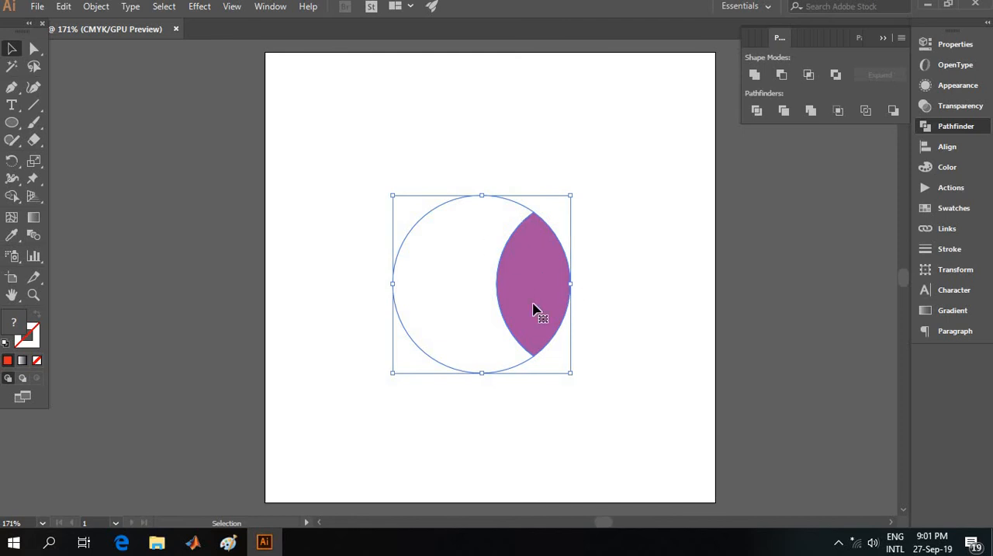
key("ctrl+z")
key("ctrl+z")
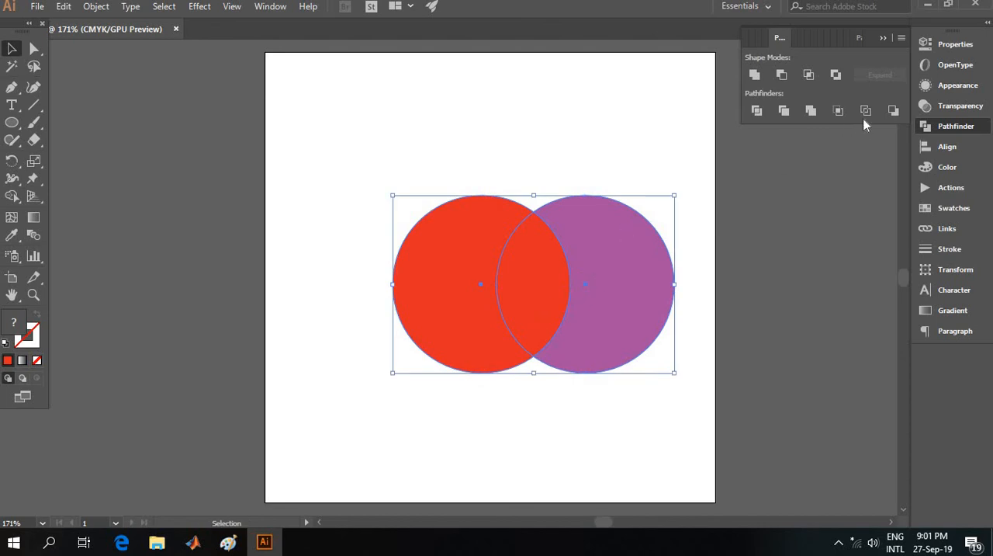
left_click(867, 111)
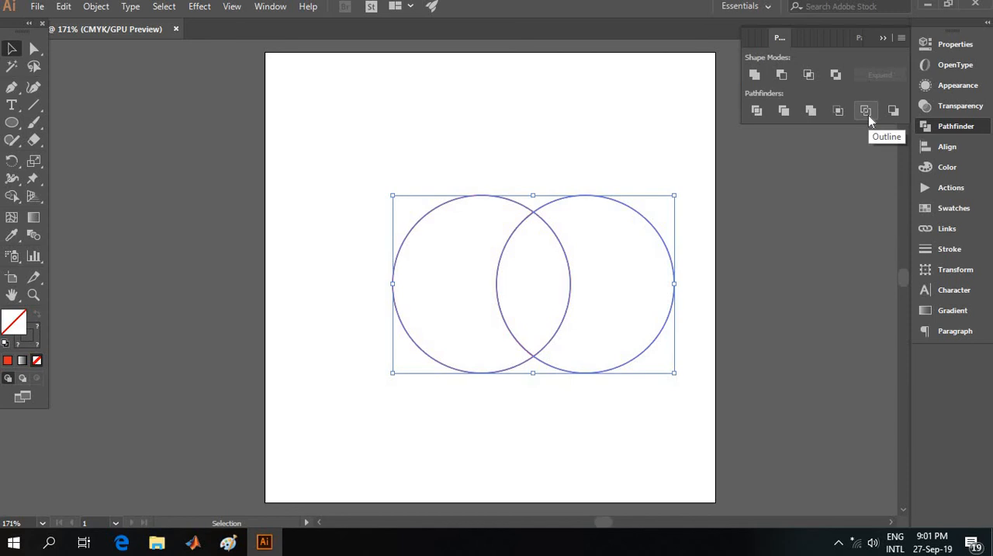
key("ctrl+z")
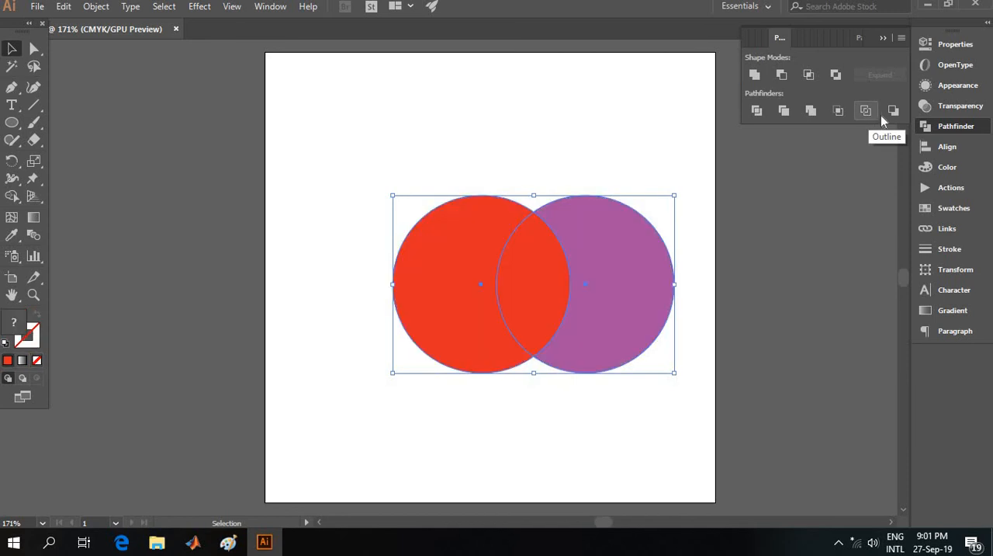
Step: Apply Pathfinder Minus Back to cut the purple circle out of the red one, and collapse the Pathfinder options
left_click(892, 111)
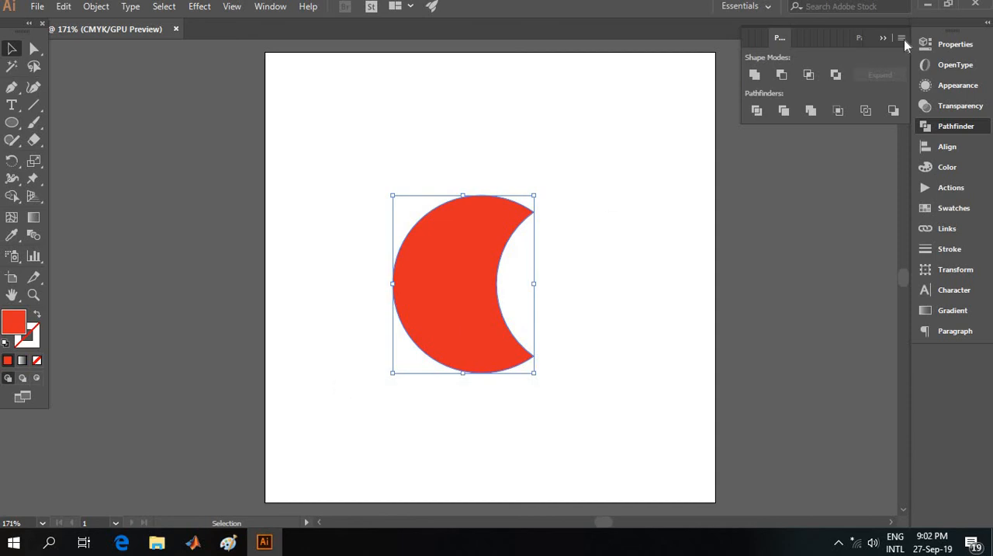
left_click(884, 38)
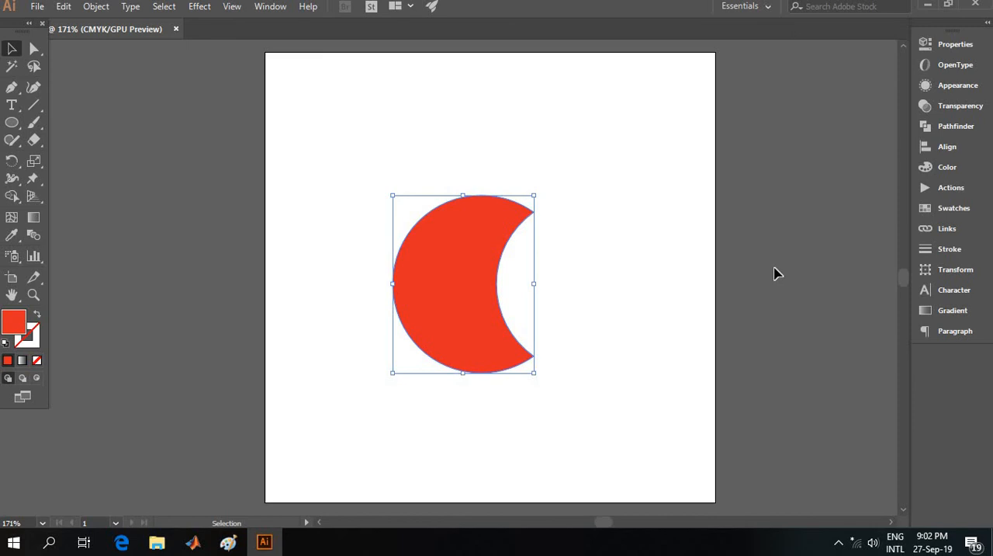